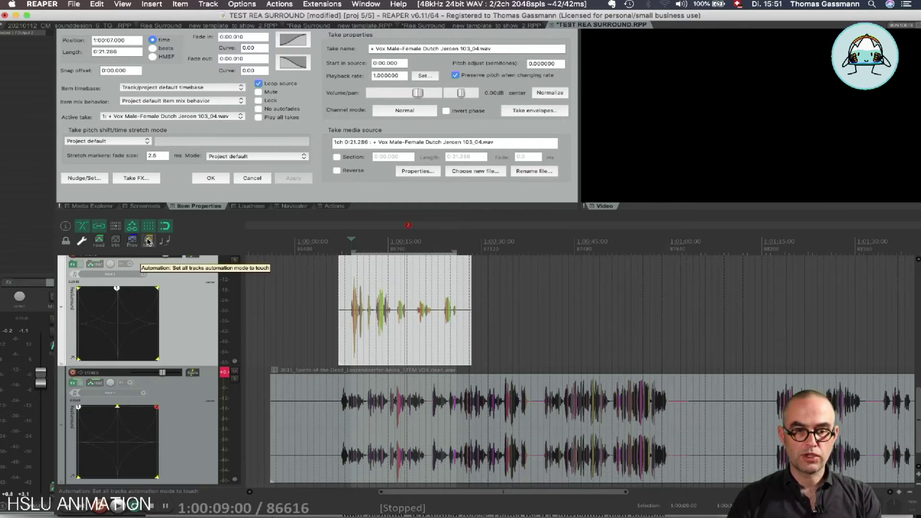
Step: Record a first rightward ReaSurround pan move in touch mode during playback
click(149, 240)
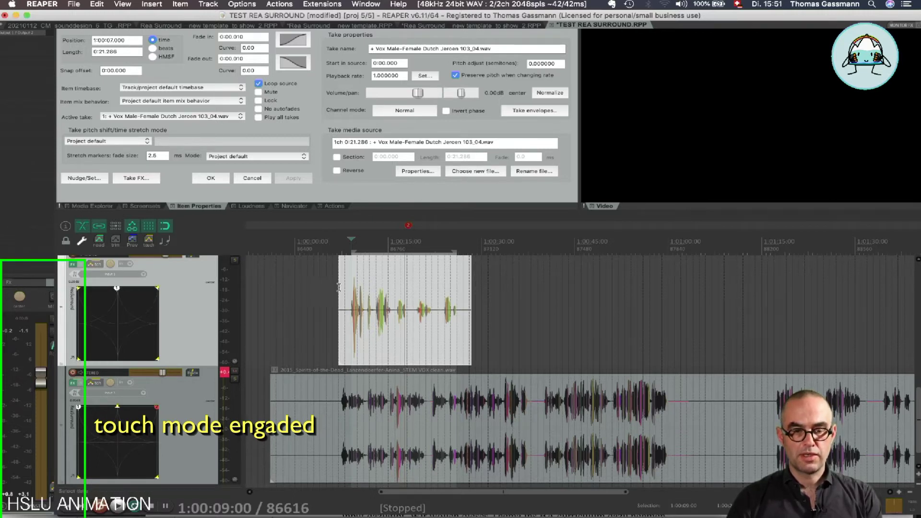
key(space)
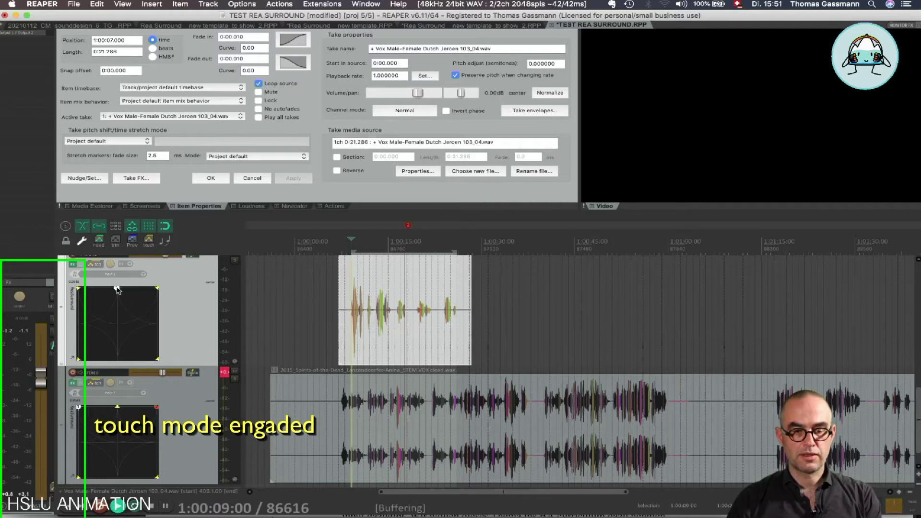
mouse_move(117, 289)
mouse_down()
mouse_move(149, 304)
mouse_move(151, 326)
mouse_move(120, 343)
mouse_move(98, 339)
mouse_move(89, 325)
mouse_move(88, 302)
mouse_move(117, 288)
mouse_up()
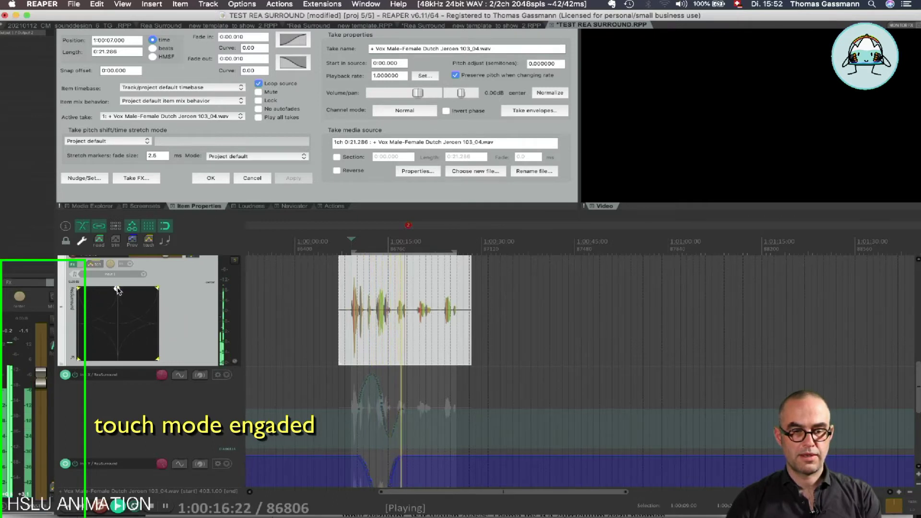
key(space)
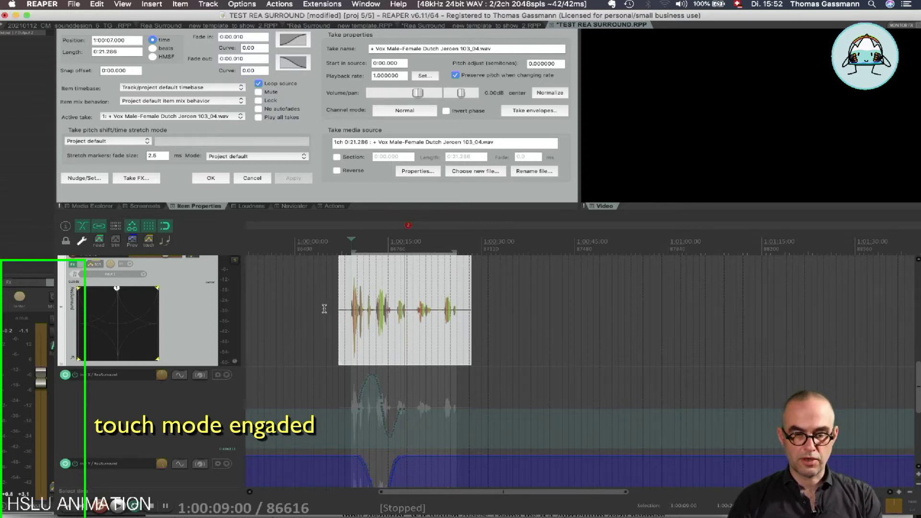
Step: Switch all tracks to read mode and play back to hear the recorded pan
scroll(324, 308, up, 3)
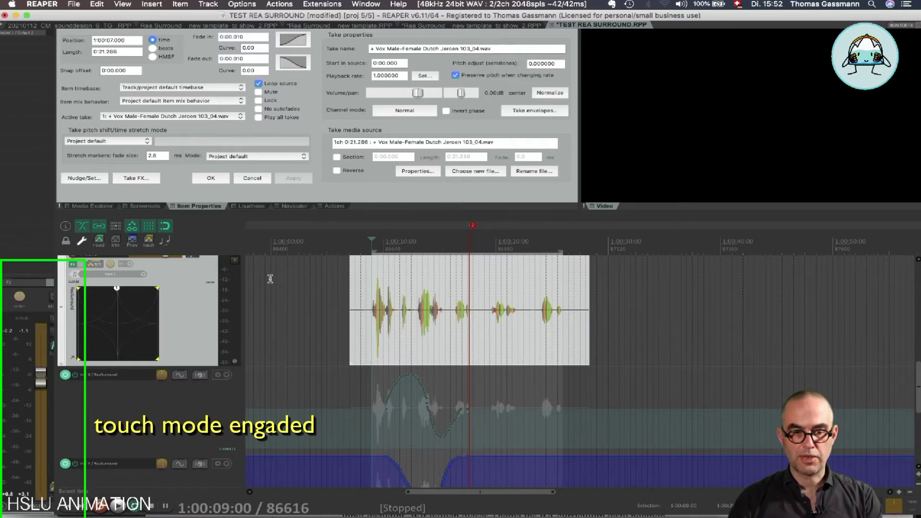
click(99, 242)
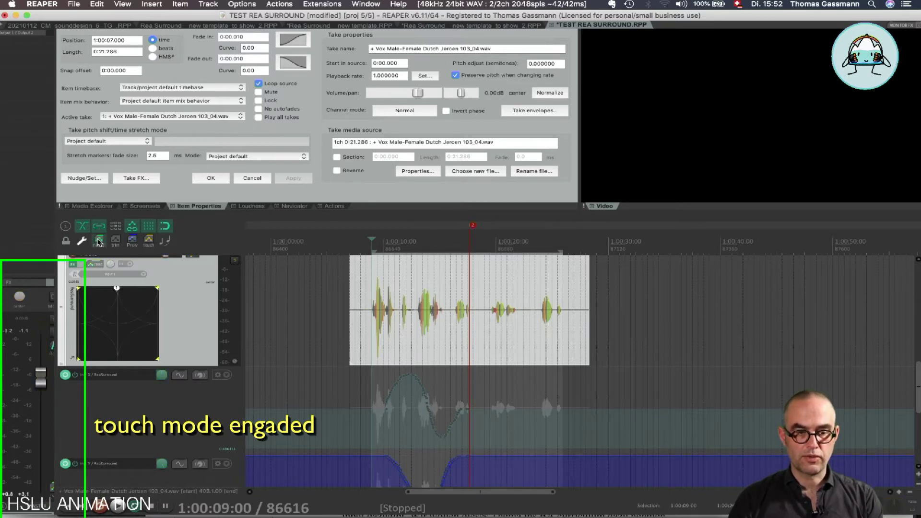
key(space)
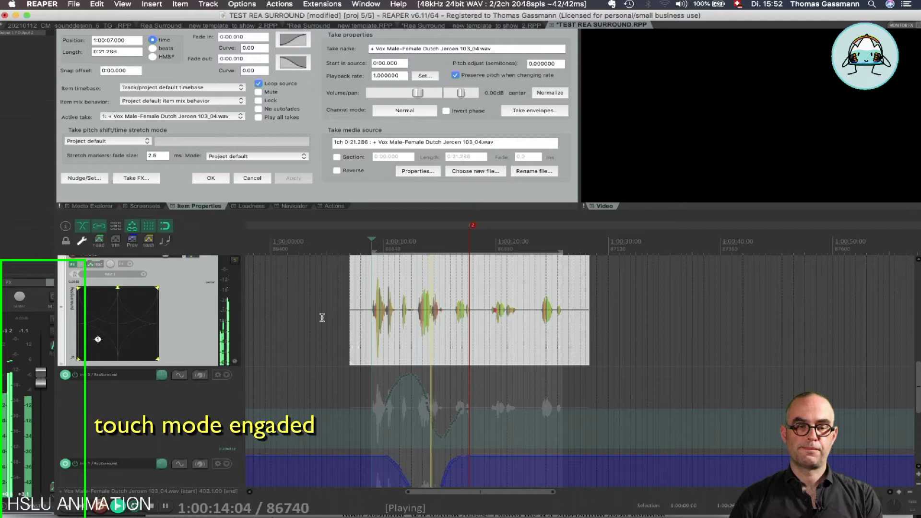
key(space)
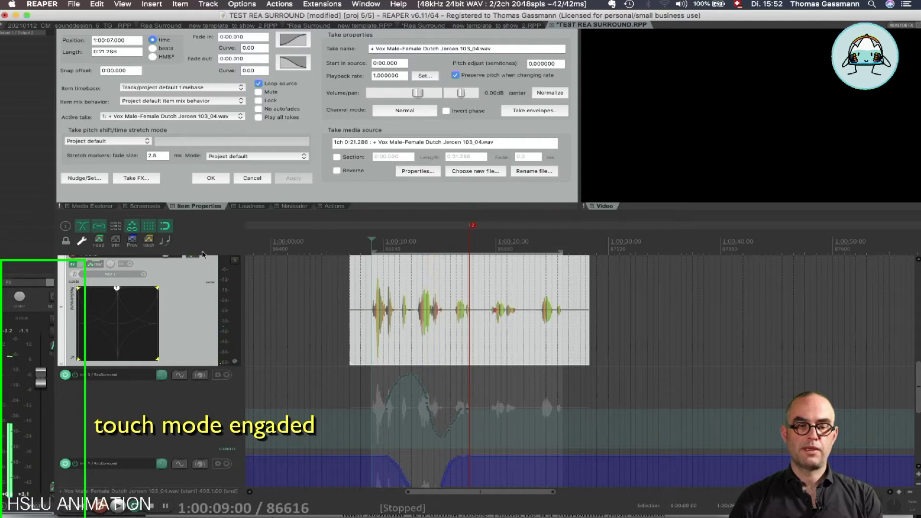
Step: Return to touch mode and record further right-and-down pan moves over two playback passes
click(149, 240)
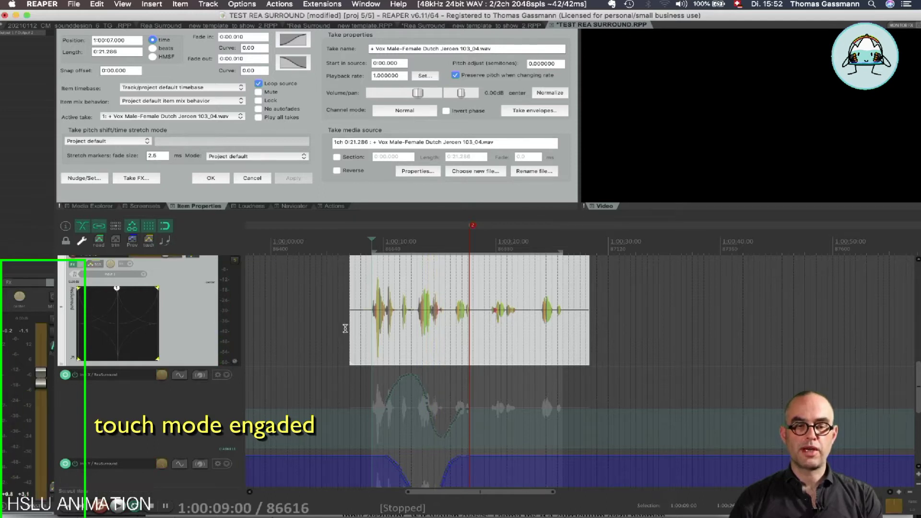
key(space)
mouse_move(117, 288)
mouse_down()
mouse_move(152, 308)
mouse_move(138, 343)
mouse_move(99, 345)
mouse_move(127, 334)
mouse_move(88, 308)
mouse_up()
key(space)
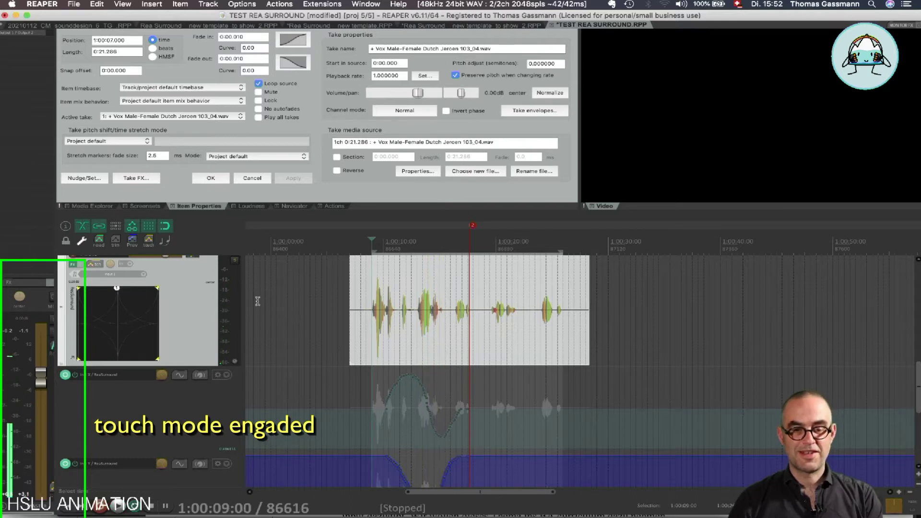
key(space)
mouse_move(117, 290)
mouse_down()
mouse_move(146, 307)
mouse_move(134, 331)
mouse_move(136, 294)
mouse_move(147, 308)
mouse_move(128, 344)
mouse_move(104, 347)
mouse_move(86, 324)
mouse_move(83, 313)
mouse_move(117, 287)
mouse_up()
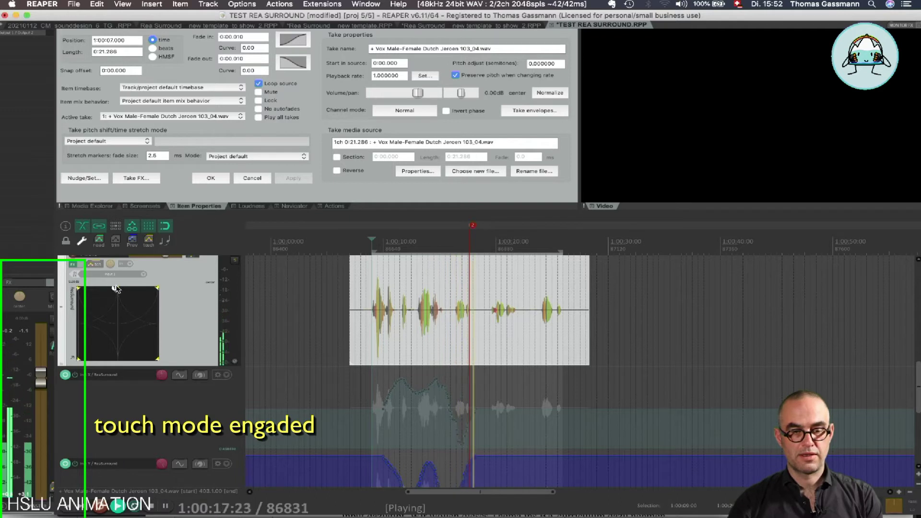
Step: Stop playback, set all tracks to read automation, and deselect the voice item
key(space)
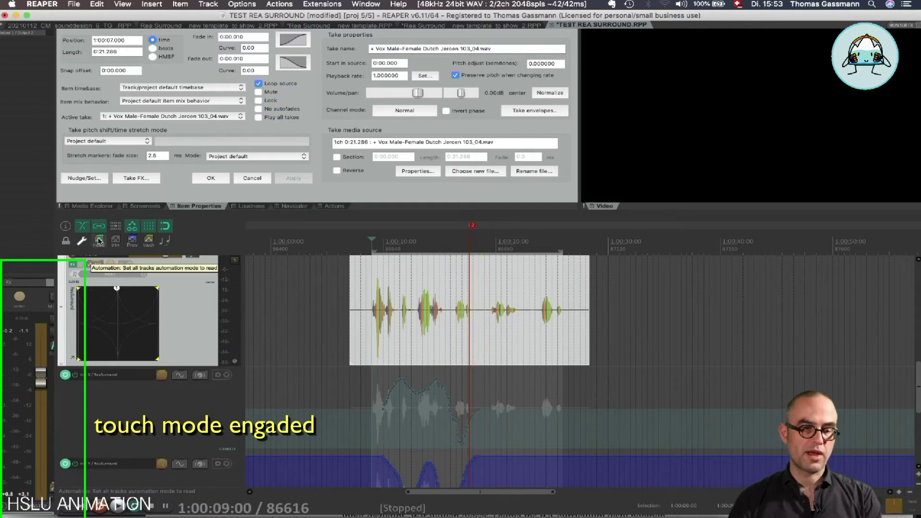
click(98, 241)
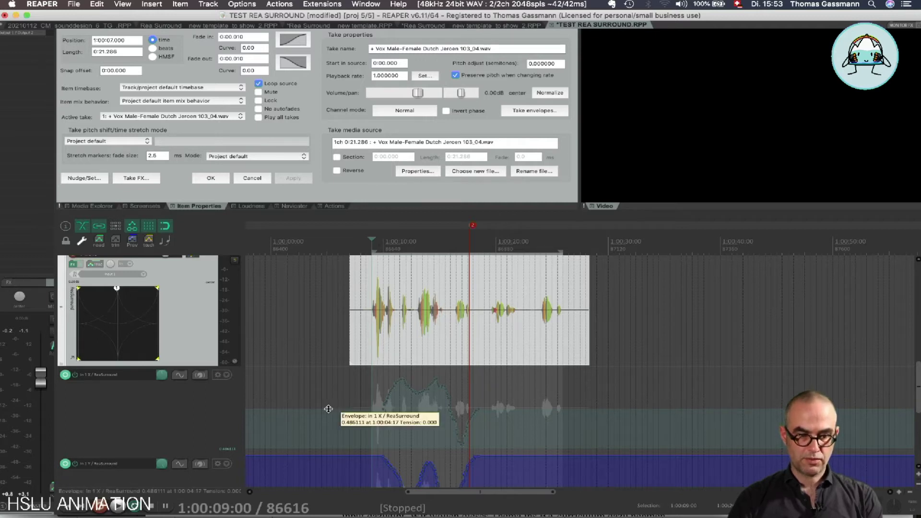
scroll(175, 414, down, 2)
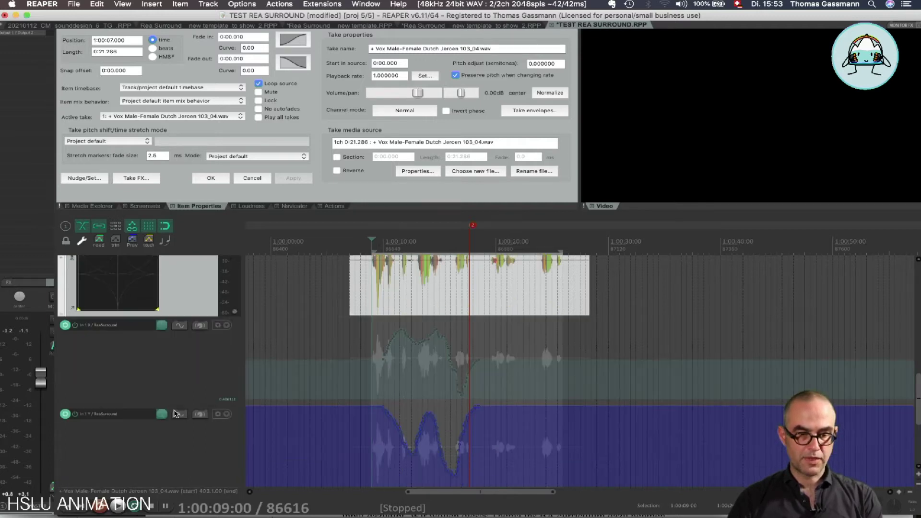
click(310, 344)
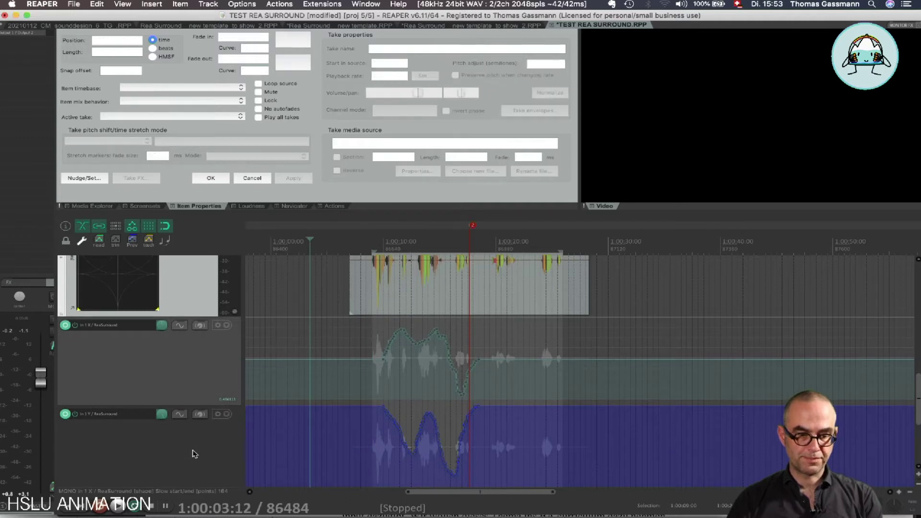
Step: Delete the X and Y pan envelope points within the time selection
scroll(193, 453, down, 2)
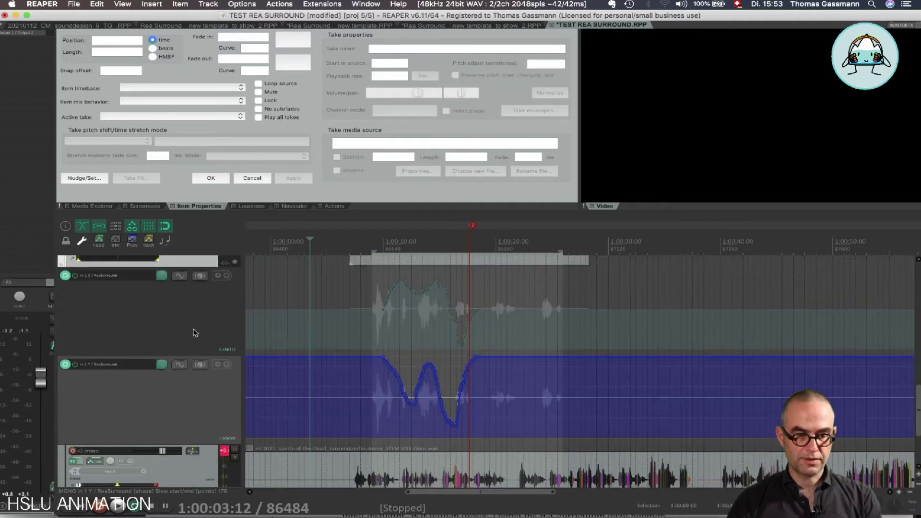
click(195, 332)
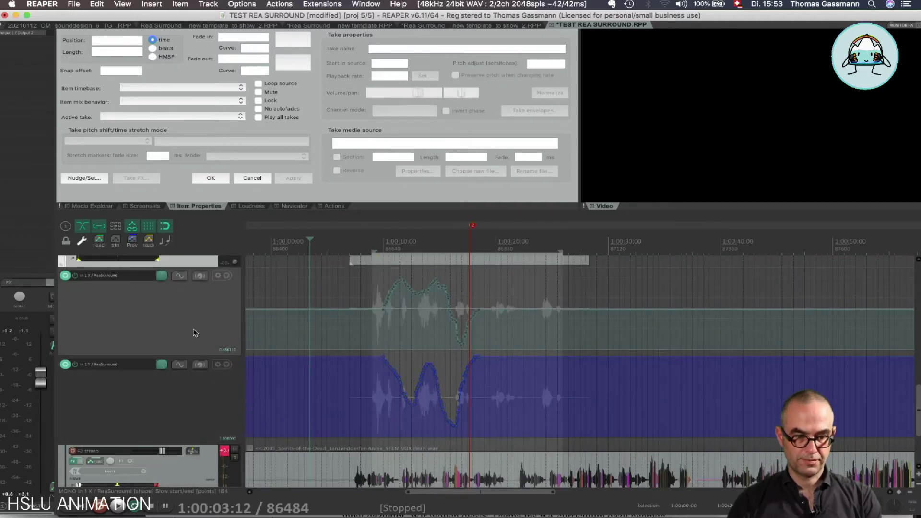
right_click(291, 305)
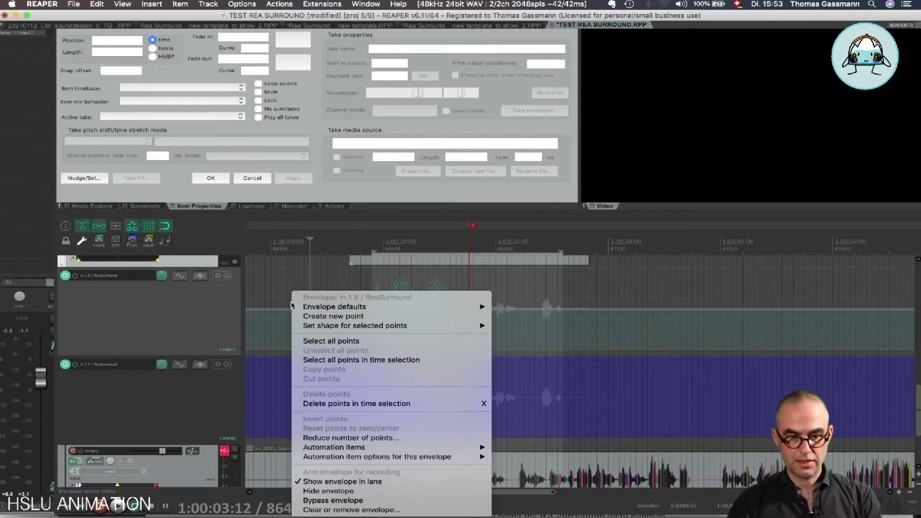
click(332, 404)
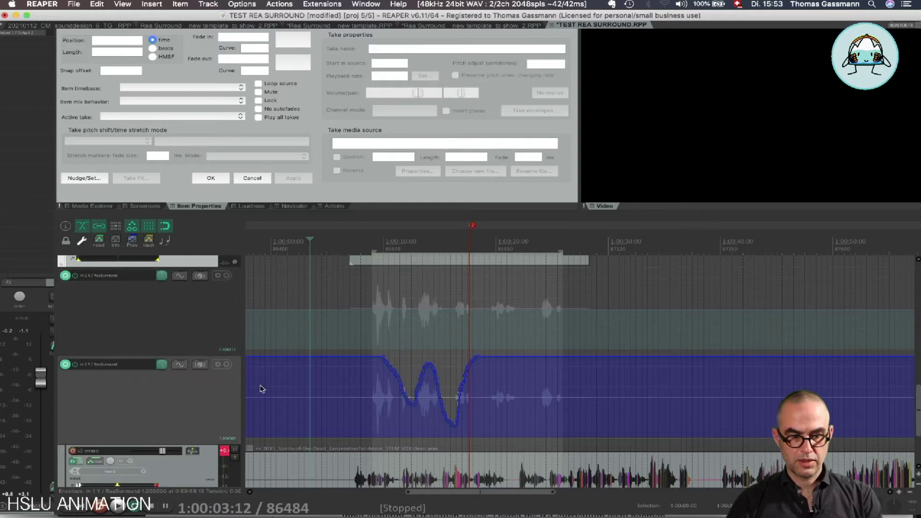
right_click(305, 382)
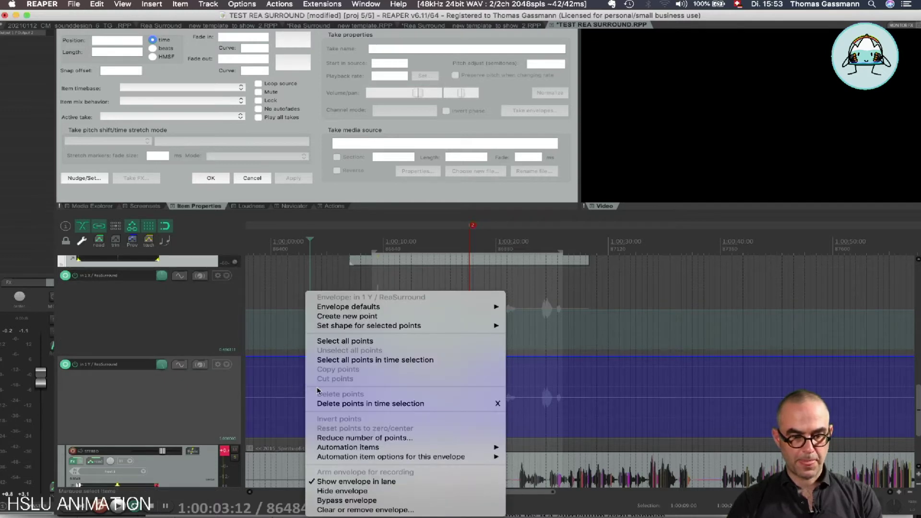
click(350, 404)
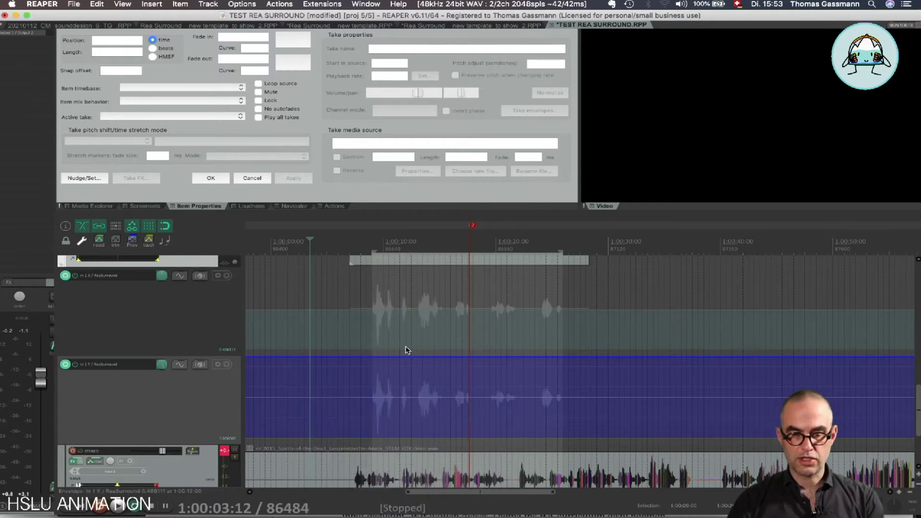
Step: Clear the old selection and select one second from 1:00:08:12 to 1:00:09:12 on the ruler
click(392, 250)
scroll(202, 307, up, 3)
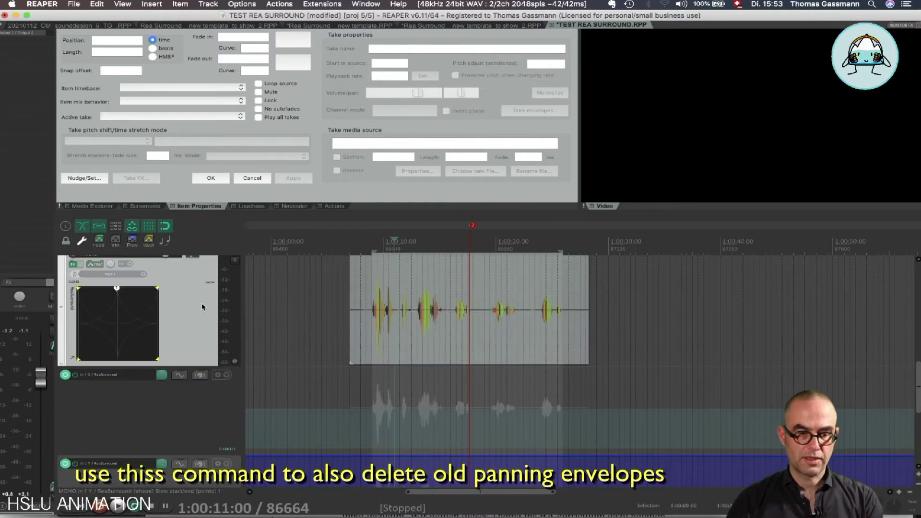
click(368, 246)
click(382, 251)
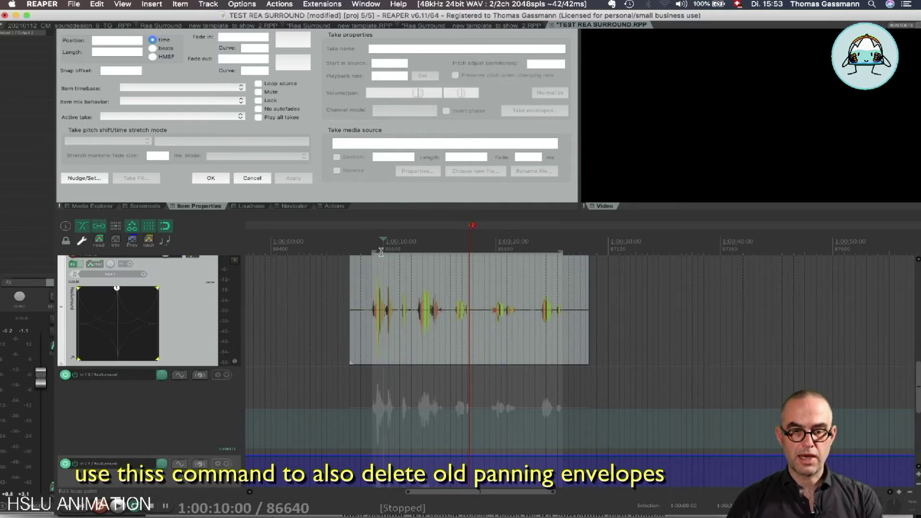
click(377, 251)
click(373, 252)
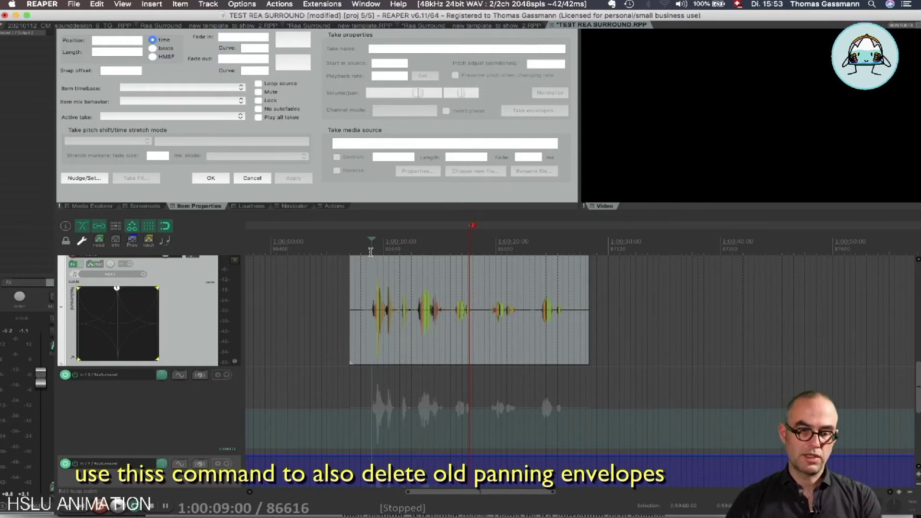
drag(368, 251, 414, 254)
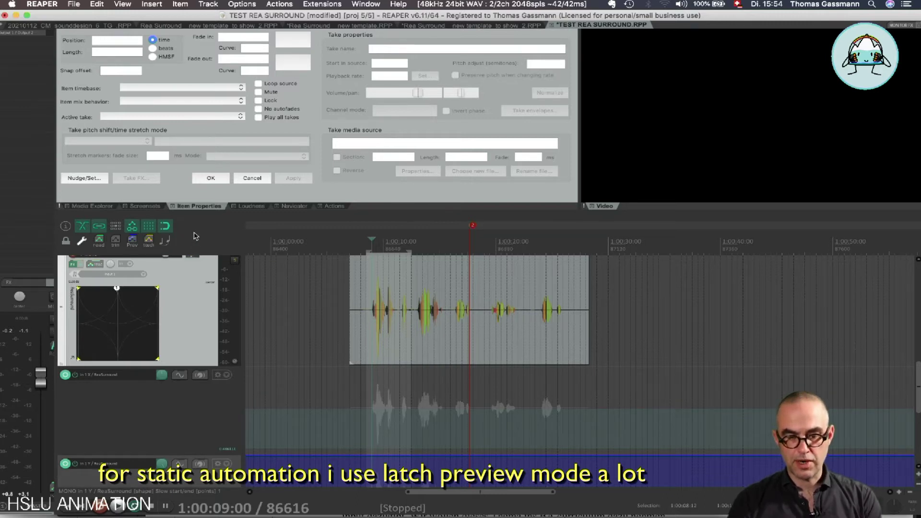
Step: In latch preview, move the pan upper right (X about 0.78) and write it across the selection
key(p)
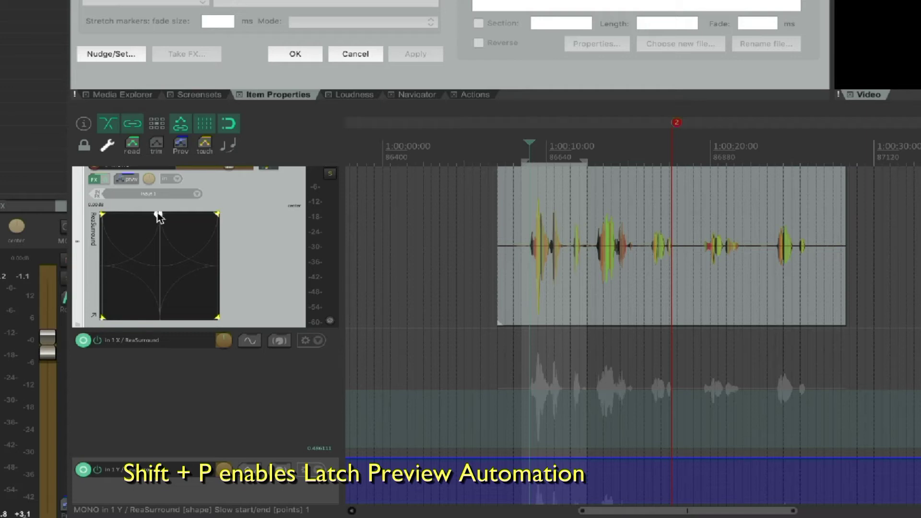
mouse_move(160, 213)
mouse_down()
mouse_move(191, 232)
mouse_move(193, 224)
mouse_up()
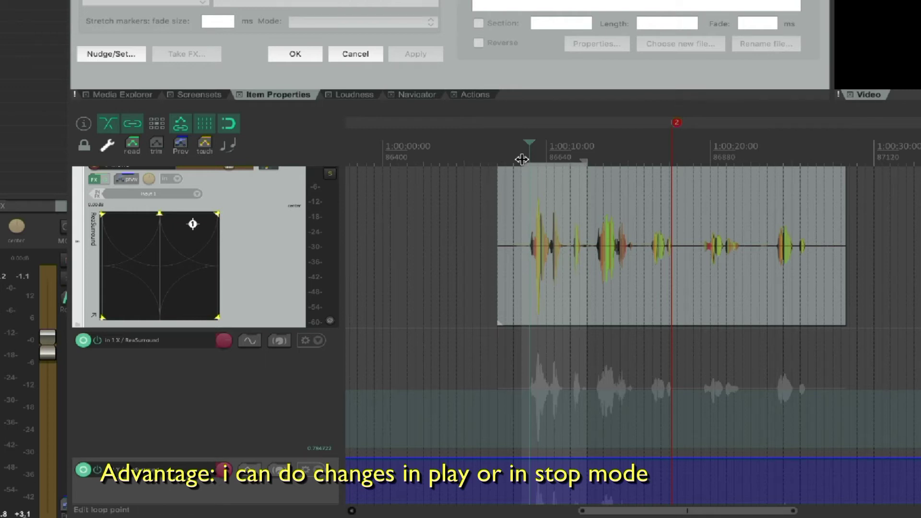
mouse_move(528, 159)
mouse_down()
mouse_move(567, 163)
mouse_move(522, 166)
mouse_up()
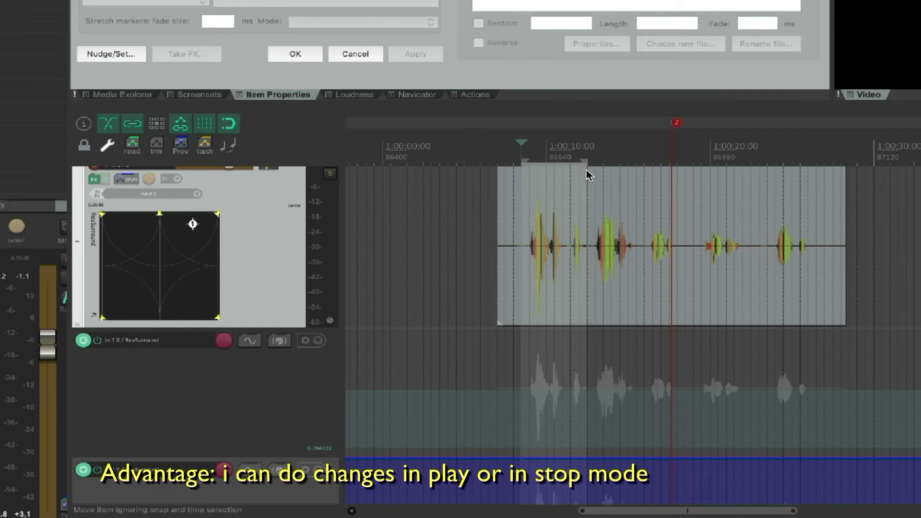
key(ctrl+shift+w)
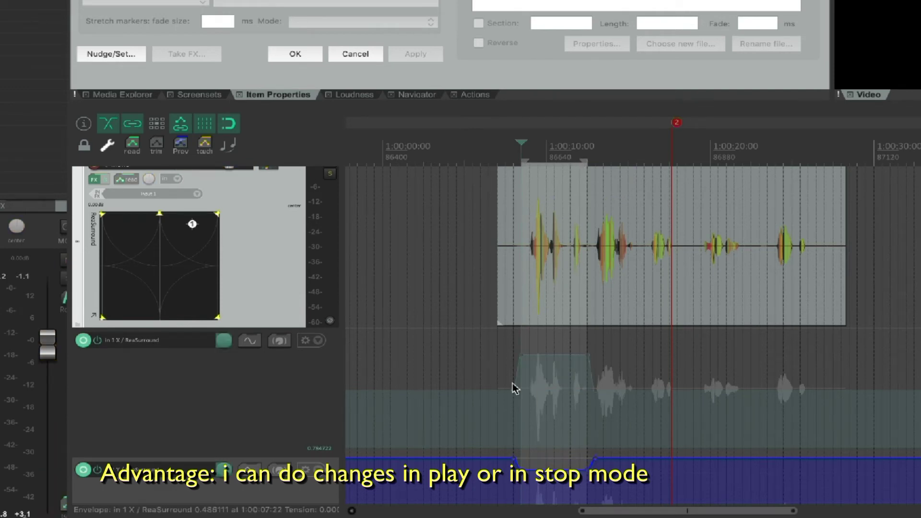
mouse_move(537, 354)
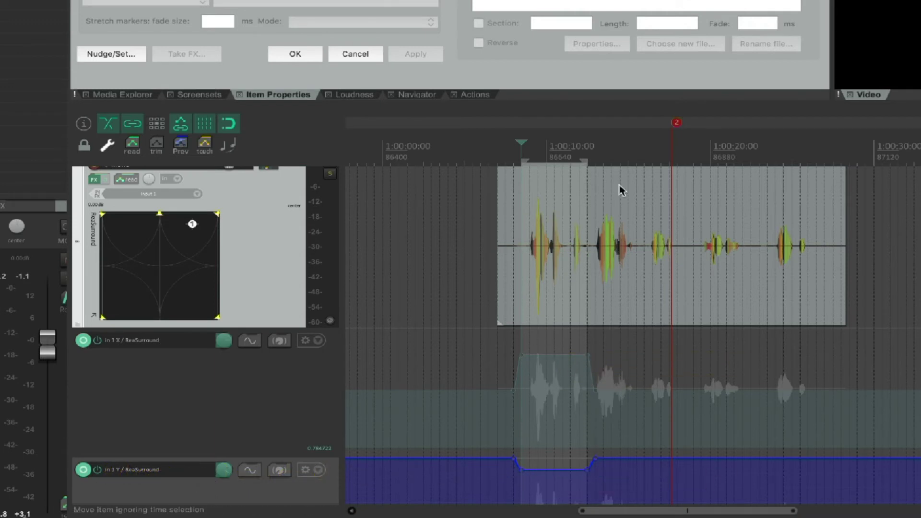
Step: Nudge the vocal media item slightly later on the timeline
scroll(232, 419, down, 3)
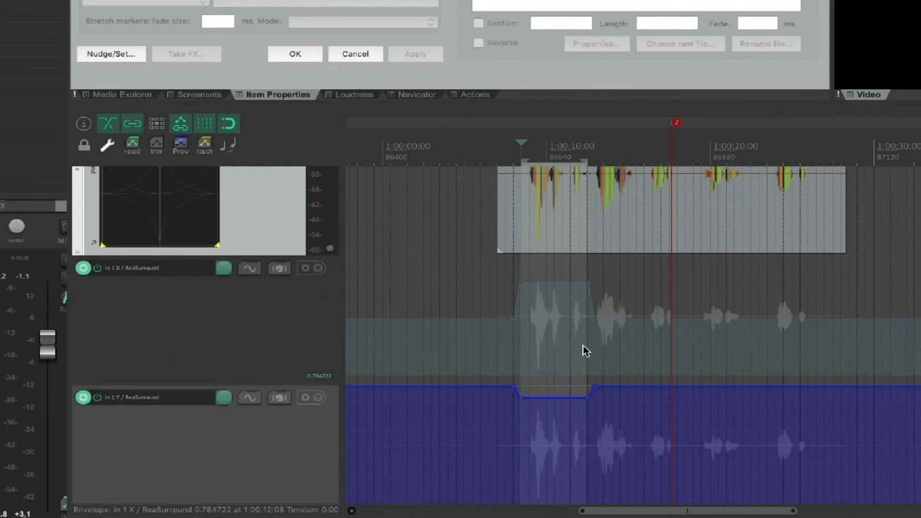
scroll(645, 287, left, 2)
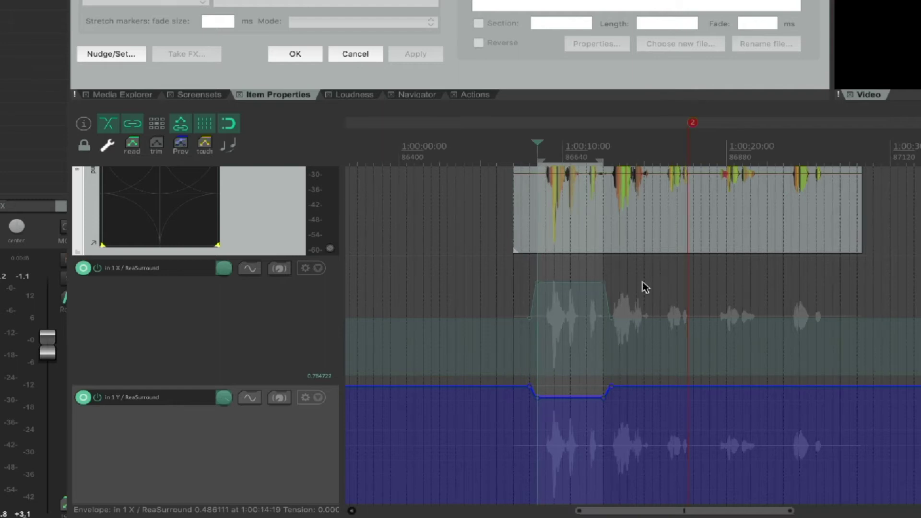
click(616, 249)
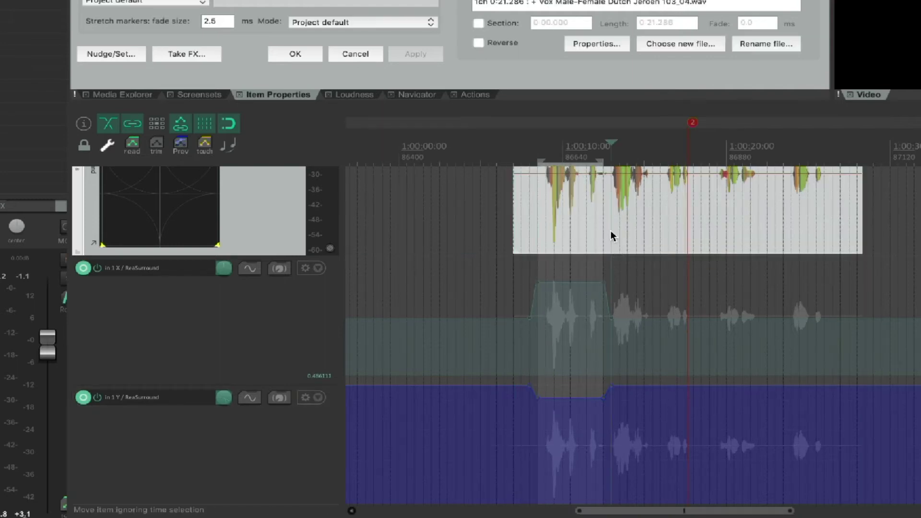
mouse_move(611, 233)
mouse_down()
mouse_move(648, 236)
mouse_move(629, 237)
mouse_up()
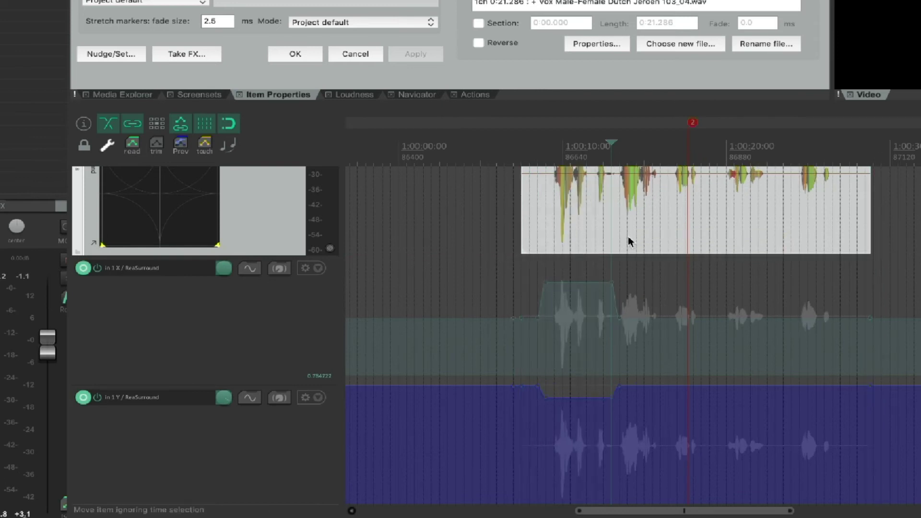
Step: Select 1:00:13 to 1:00:18 and preview the pan moved down-right to X about 0.87
drag(614, 163, 700, 167)
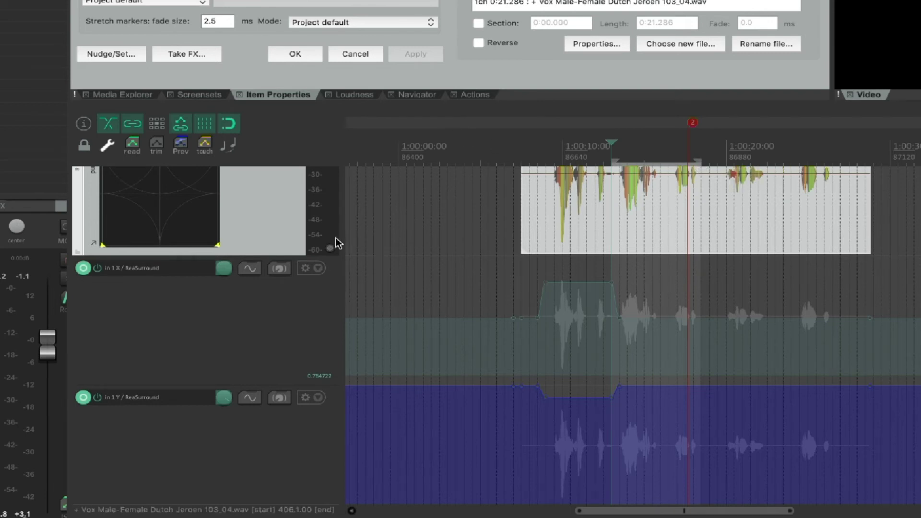
scroll(331, 249, up, 2)
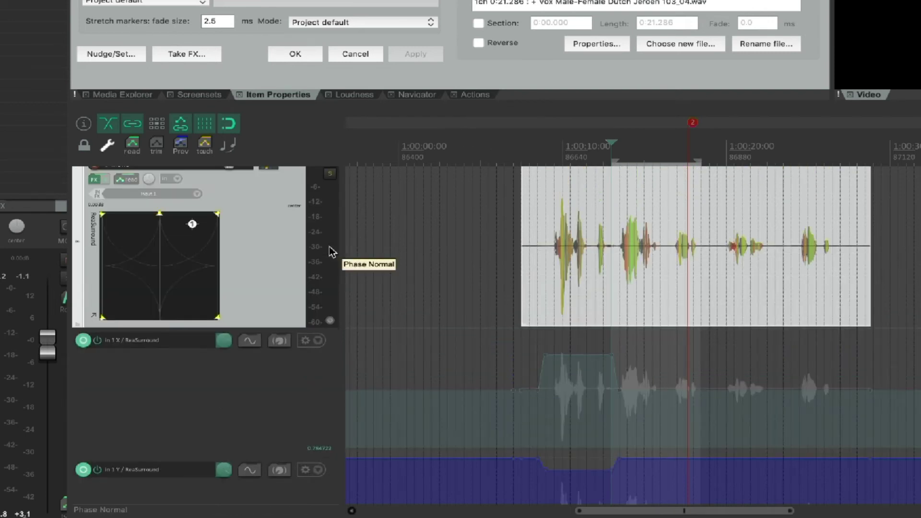
key(ctrl+shift+p)
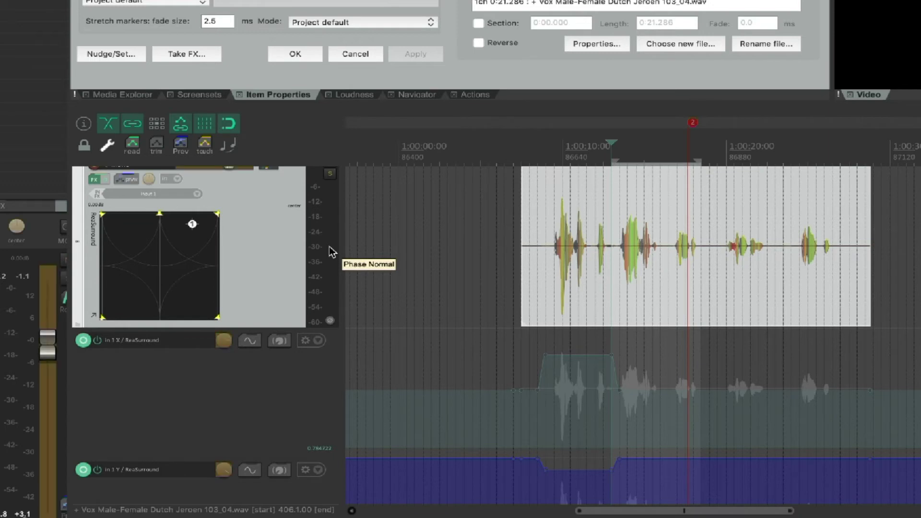
drag(192, 225, 204, 251)
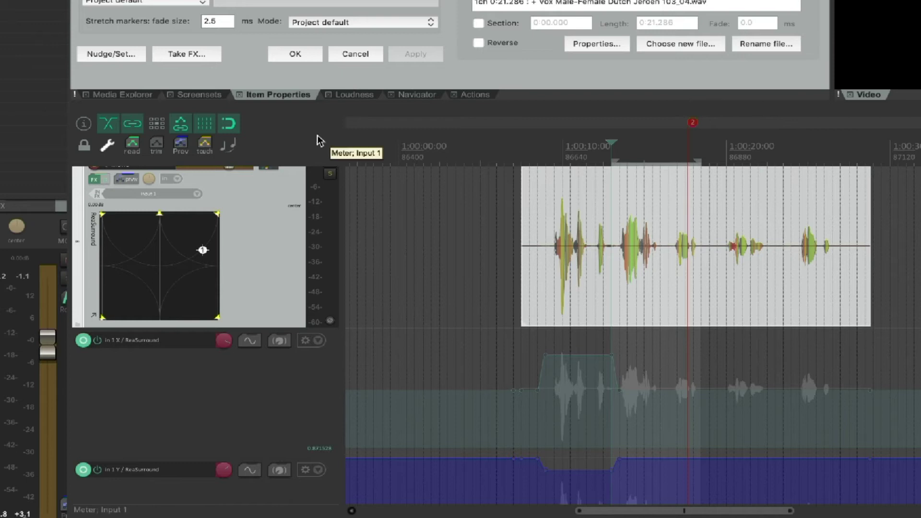
Step: Write the previewed pan, then select the range 1:00:17:15 to 1:00:25:12
key(ctrl+shift+w)
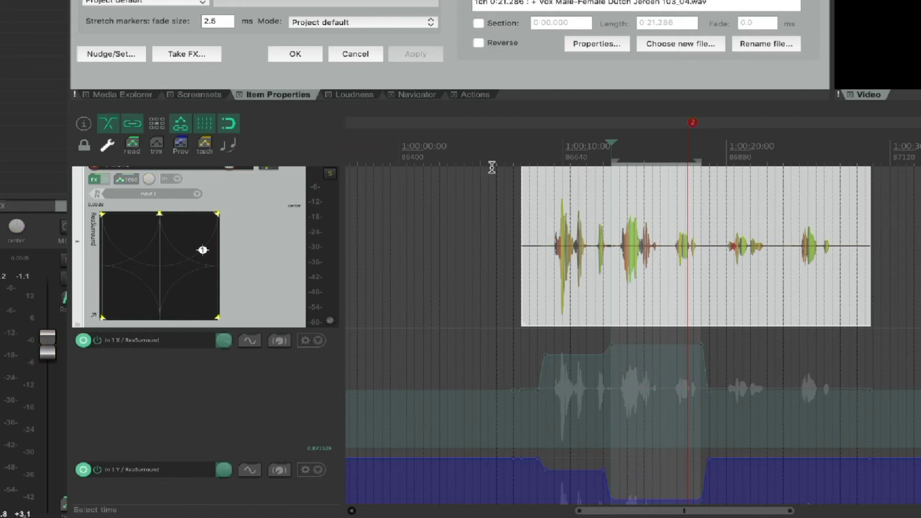
click(690, 158)
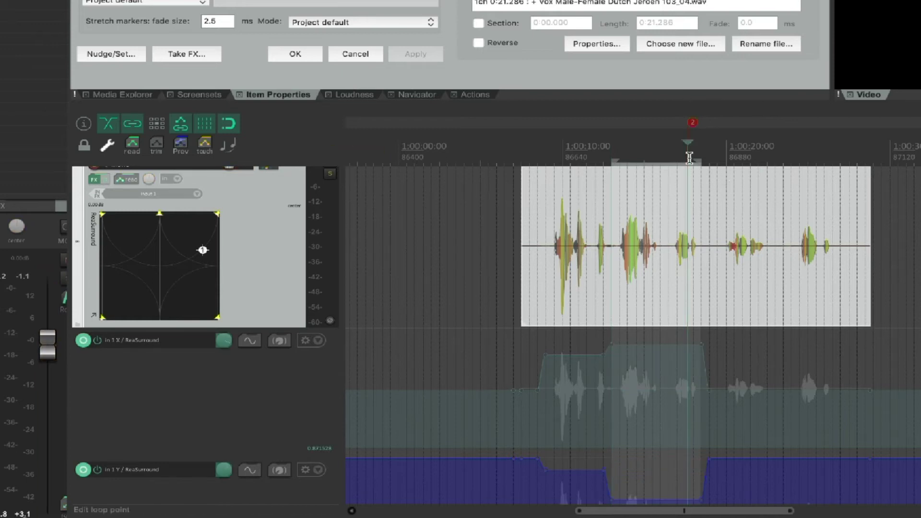
drag(689, 158, 826, 159)
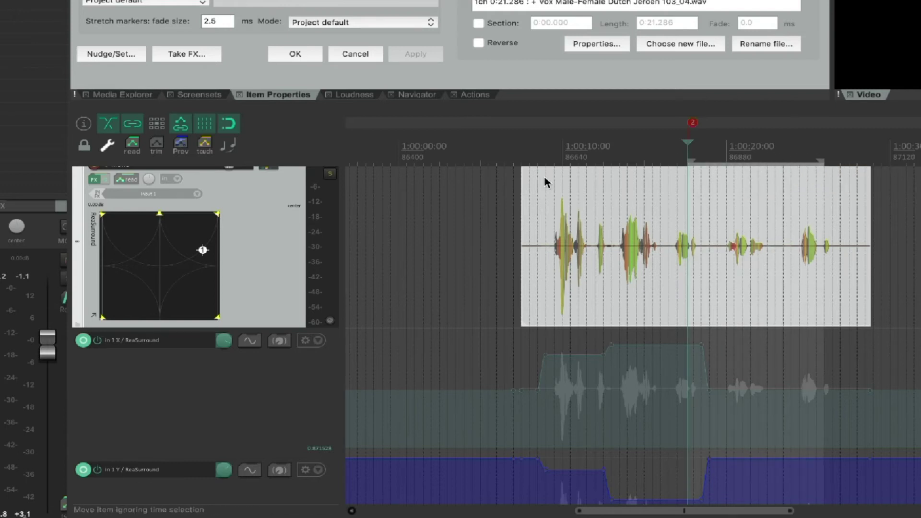
Step: Preview the pan moved toward the upper left and write it into the selected range
key(p)
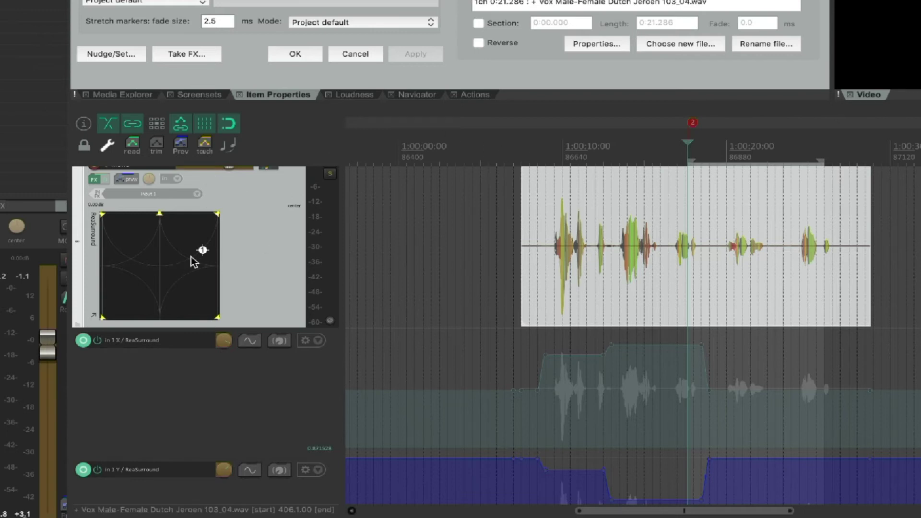
drag(203, 252, 123, 240)
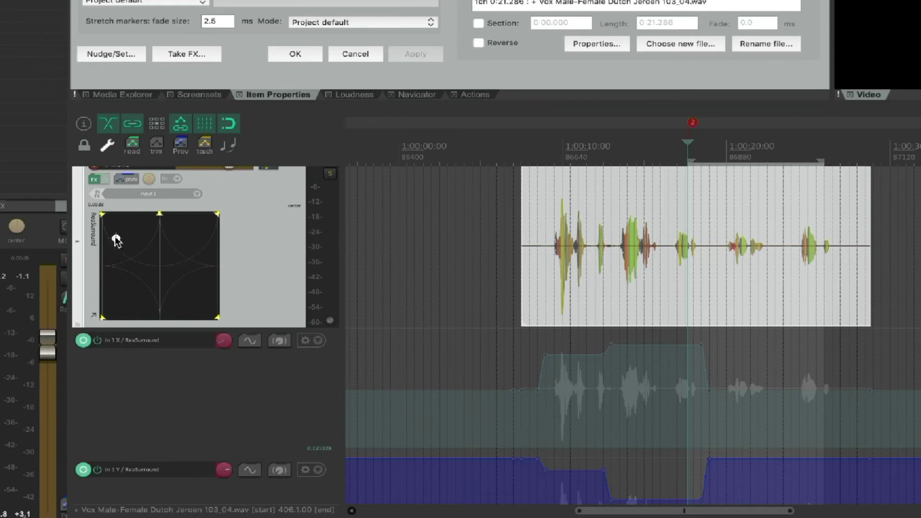
key(ctrl+w)
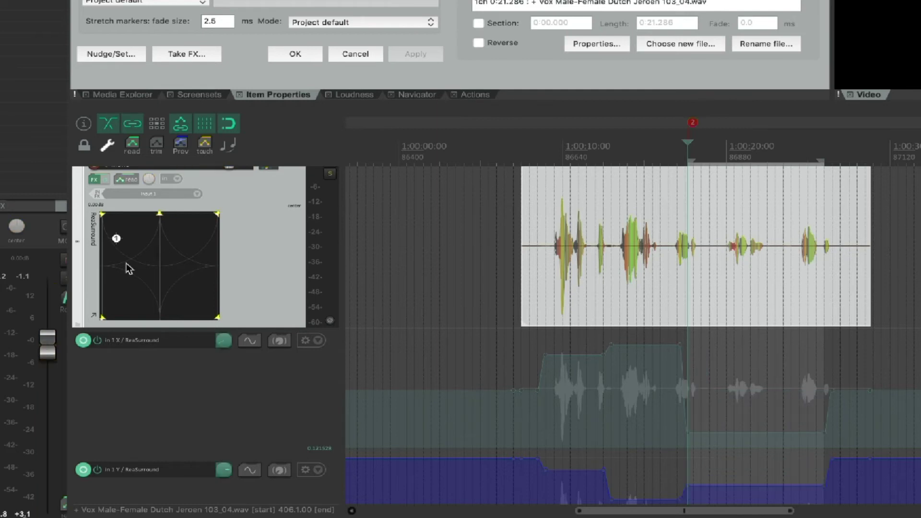
click(527, 159)
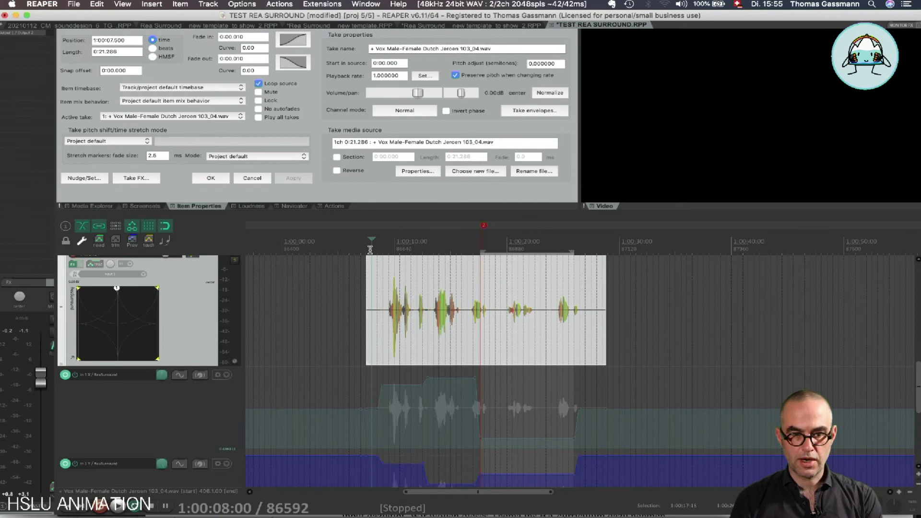
Step: Play back the written pan automation, stop, and clear the time selection at 1:00:12
key(space)
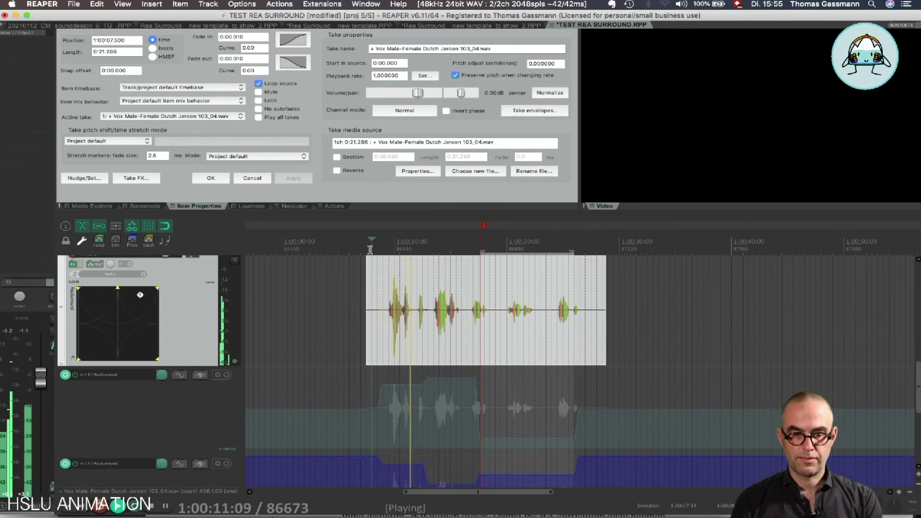
scroll(236, 452, down, 3)
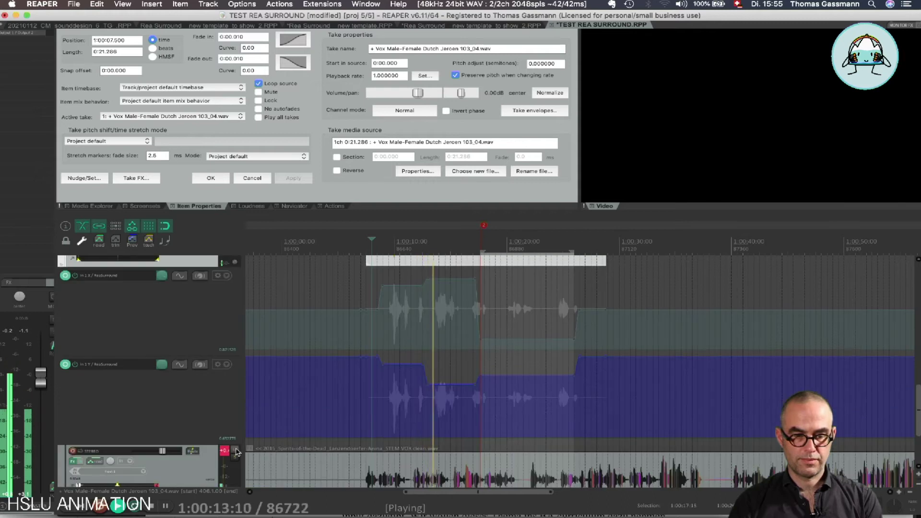
scroll(218, 362, up, 6)
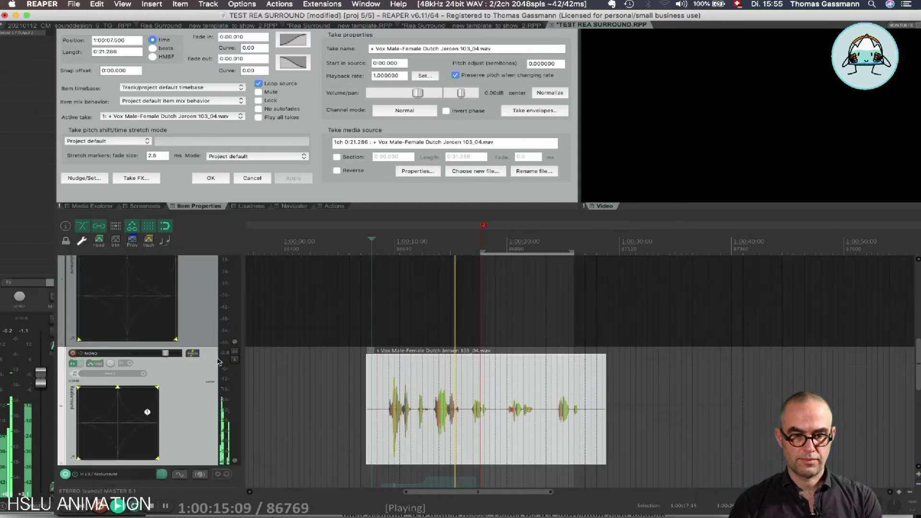
scroll(219, 362, down, 3)
scroll(218, 362, up, 3)
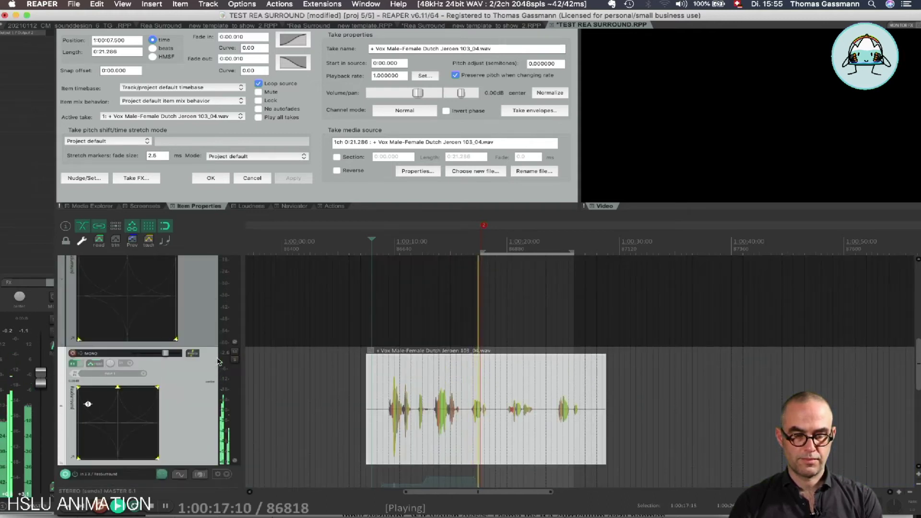
scroll(218, 362, down, 2)
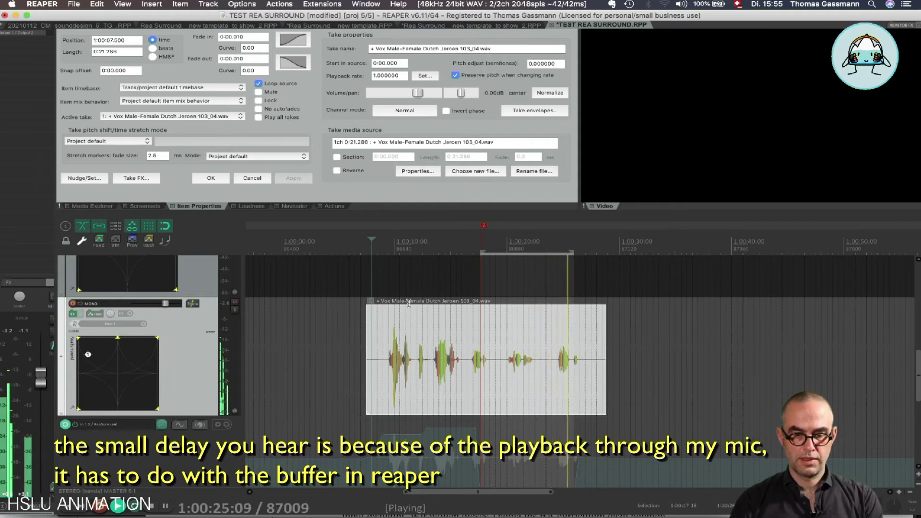
key(space)
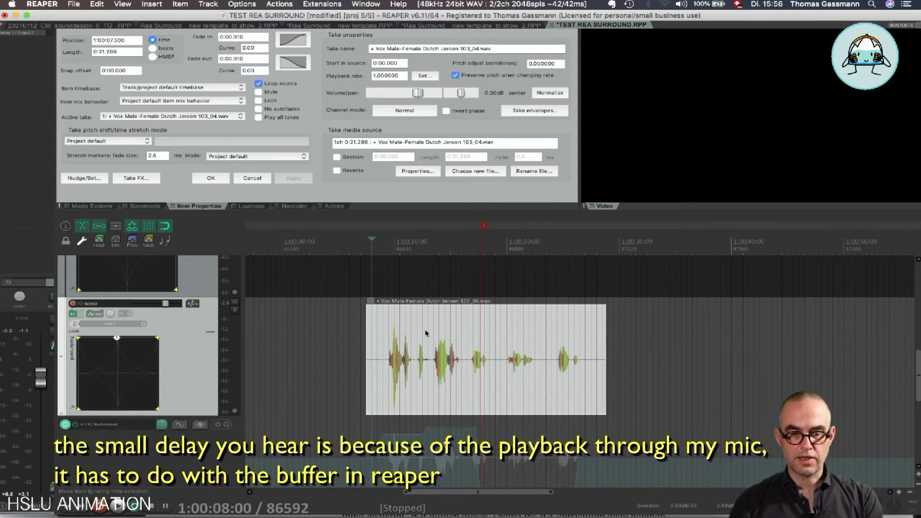
click(417, 278)
scroll(413, 356, up, 5)
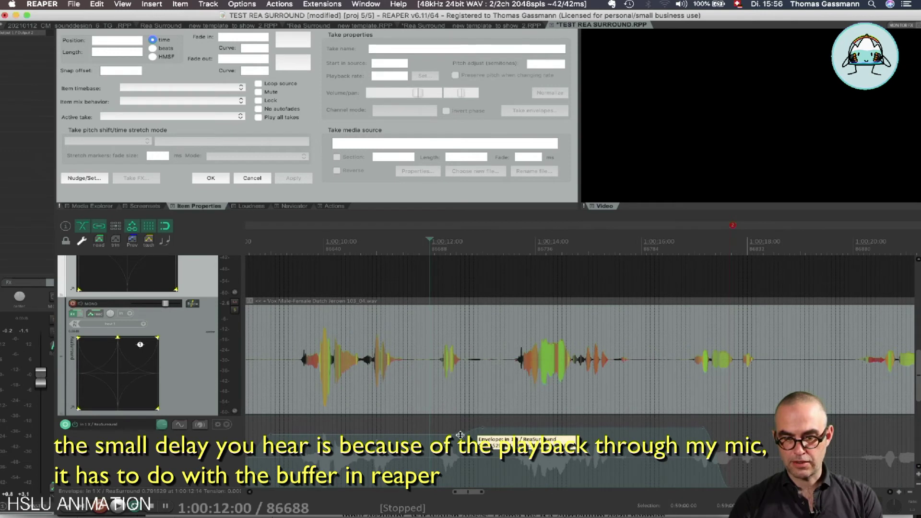
scroll(485, 427, up, 2)
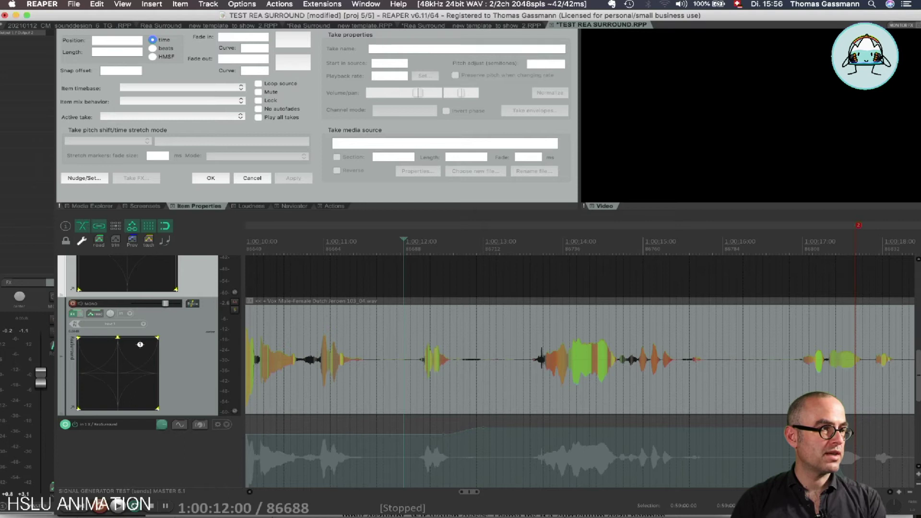
Step: Change the Automation action transition time from 500 to 40 ms, apply, and close preferences
key(super+comma)
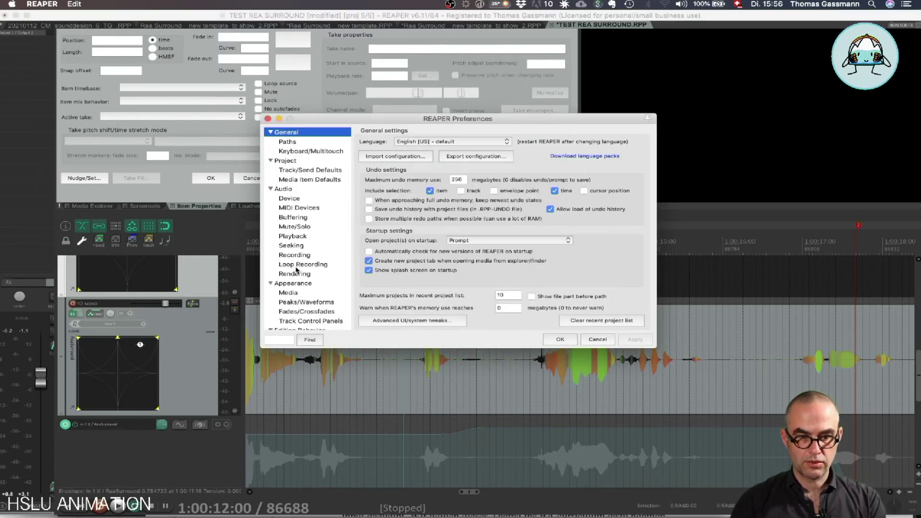
scroll(296, 270, down, 5)
click(282, 278)
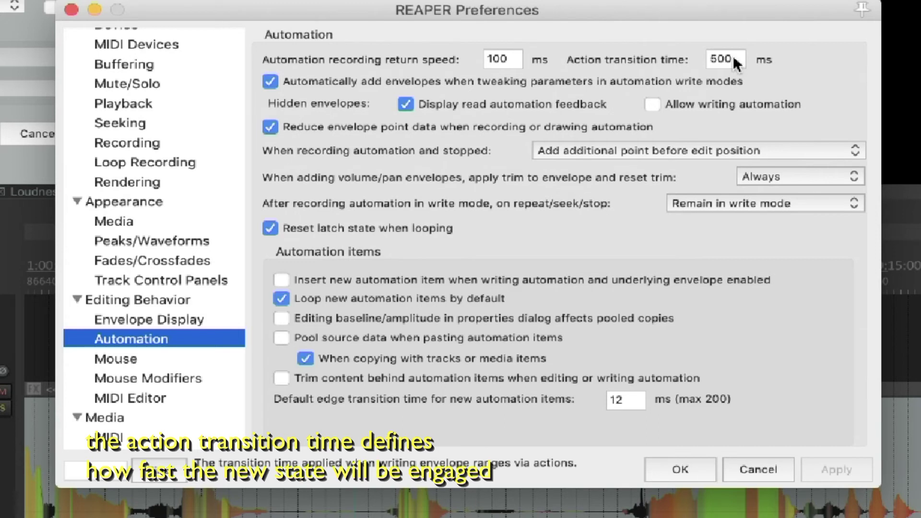
click(733, 57)
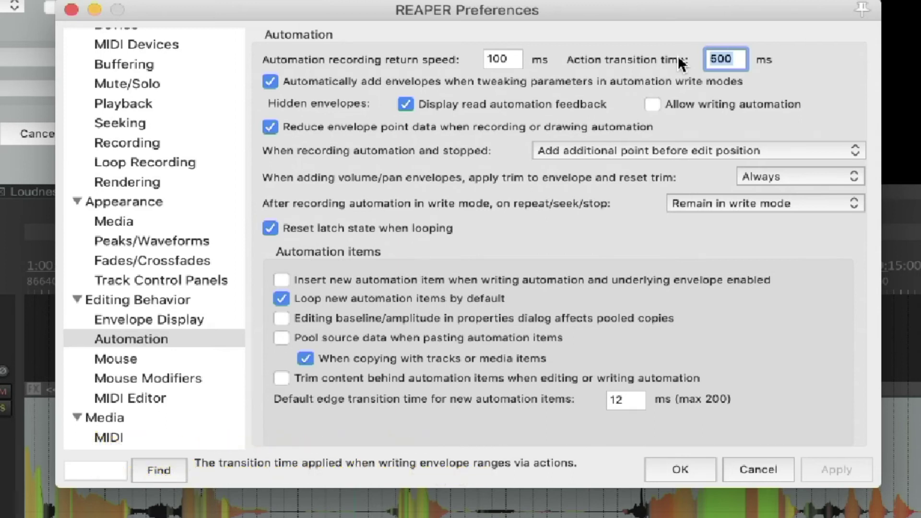
text(40)
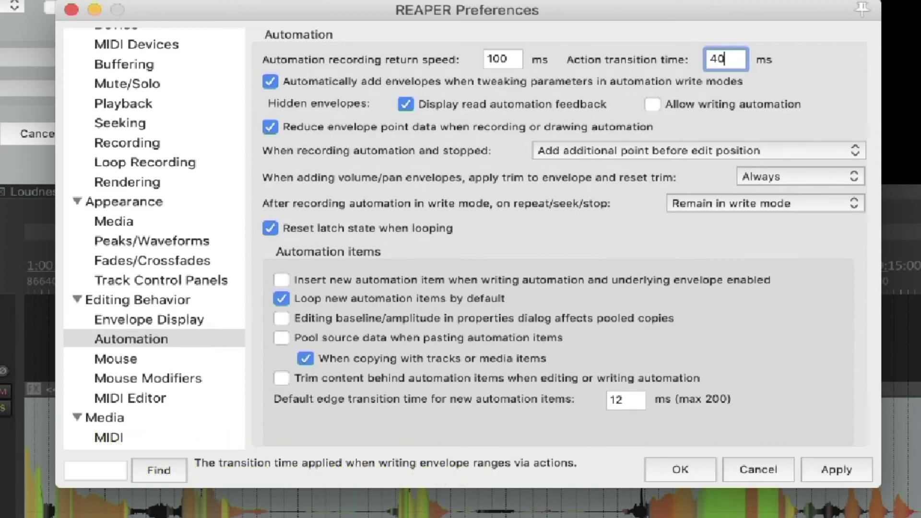
click(839, 468)
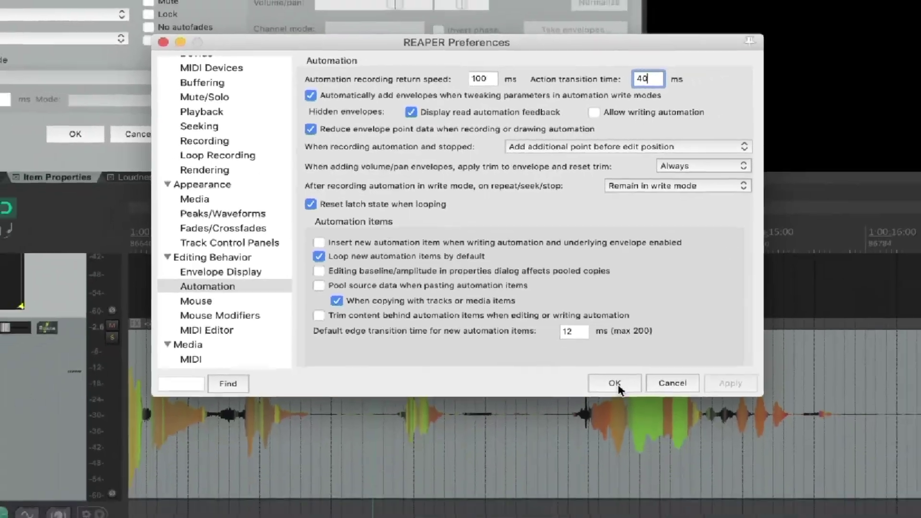
click(680, 469)
scroll(455, 392, down, 5)
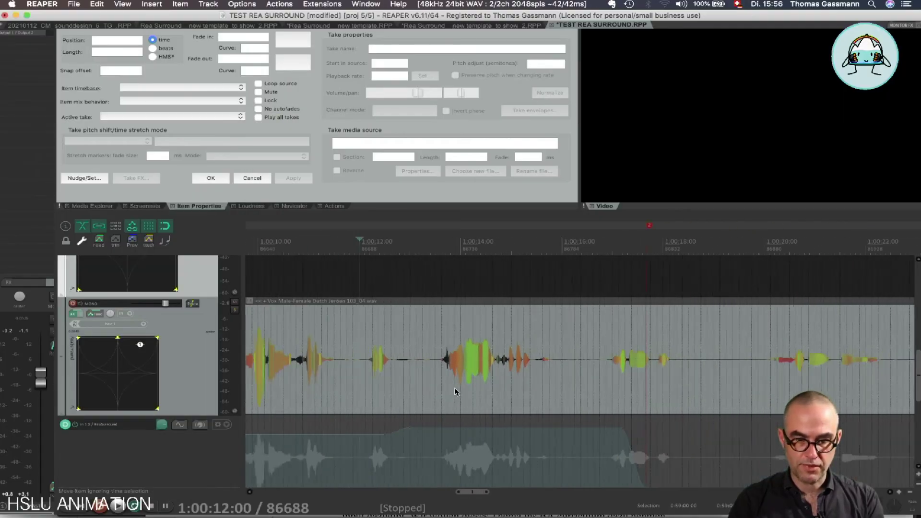
Step: Select 1:00:09:18 to 1:00:10:08 and zoom out to show the whole voice item and pan envelope
click(421, 253)
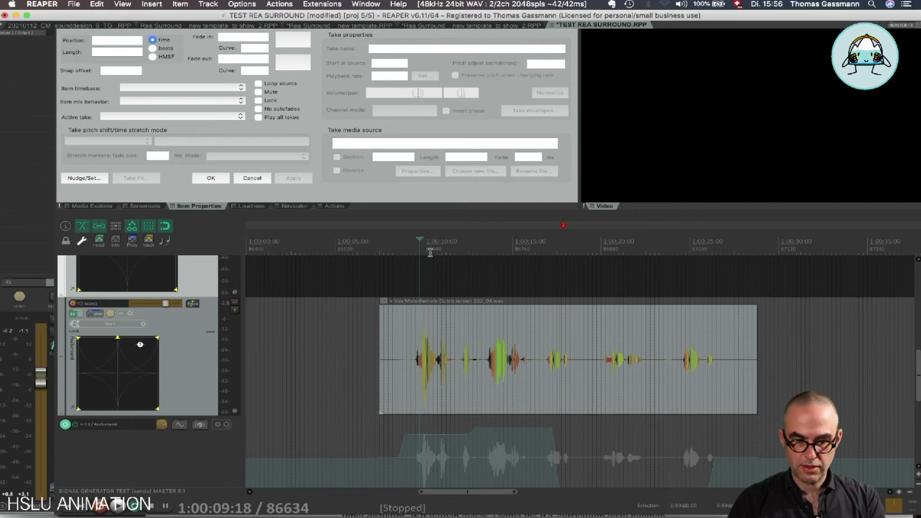
drag(421, 252, 446, 253)
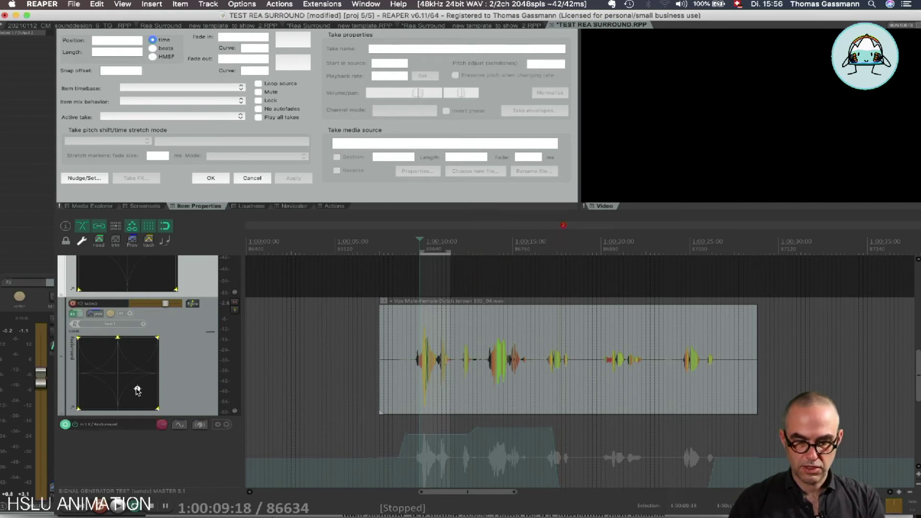
scroll(366, 376, up, 8)
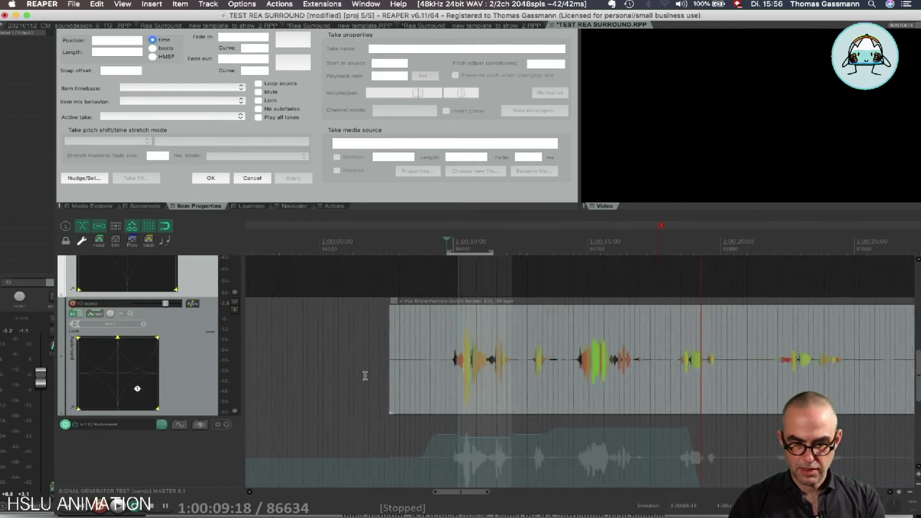
scroll(666, 427, up, 3)
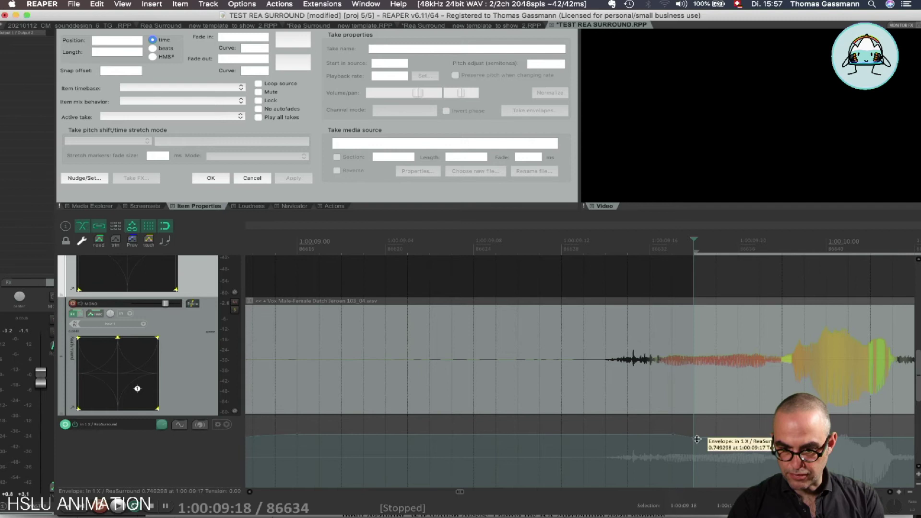
scroll(579, 438, up, 1)
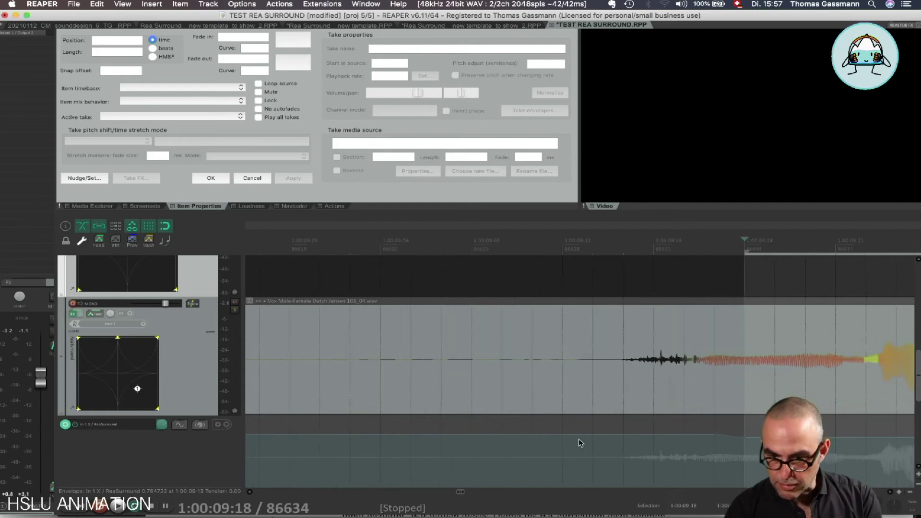
scroll(578, 439, down, 3)
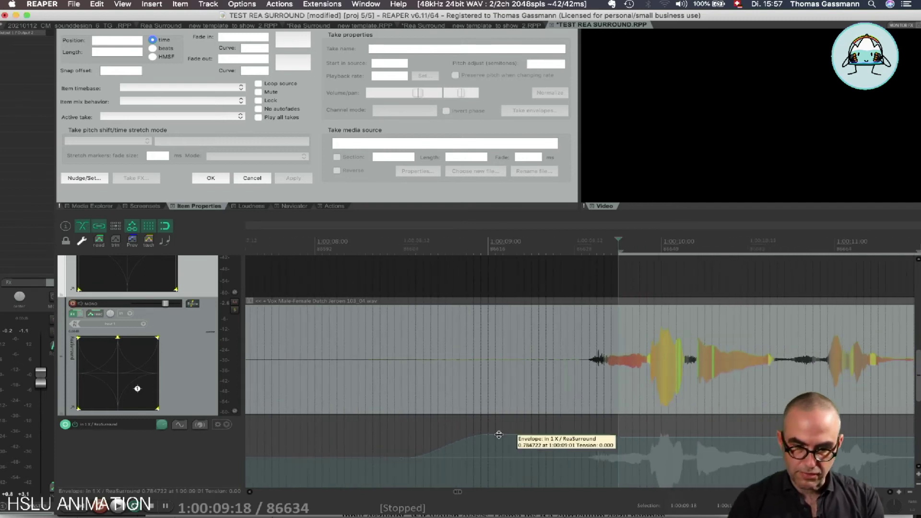
scroll(475, 431, down, 1)
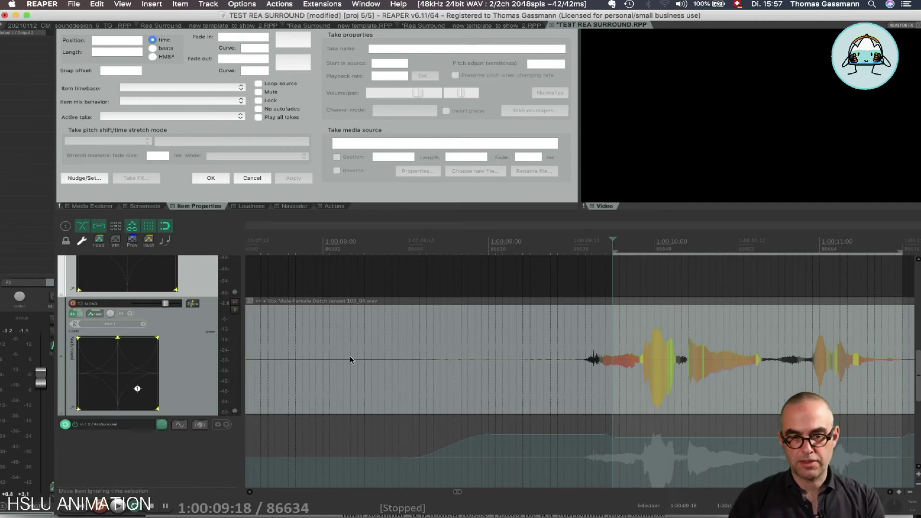
scroll(497, 386, down, 6)
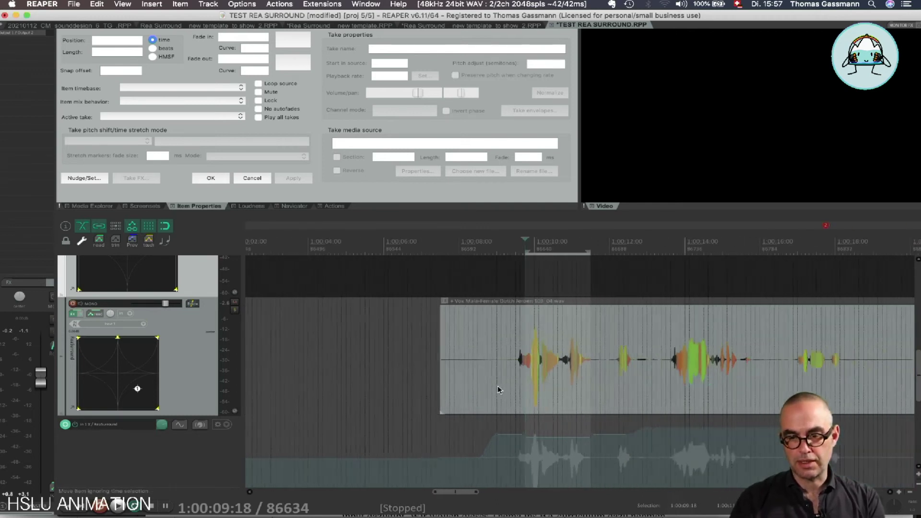
scroll(497, 386, right, 2)
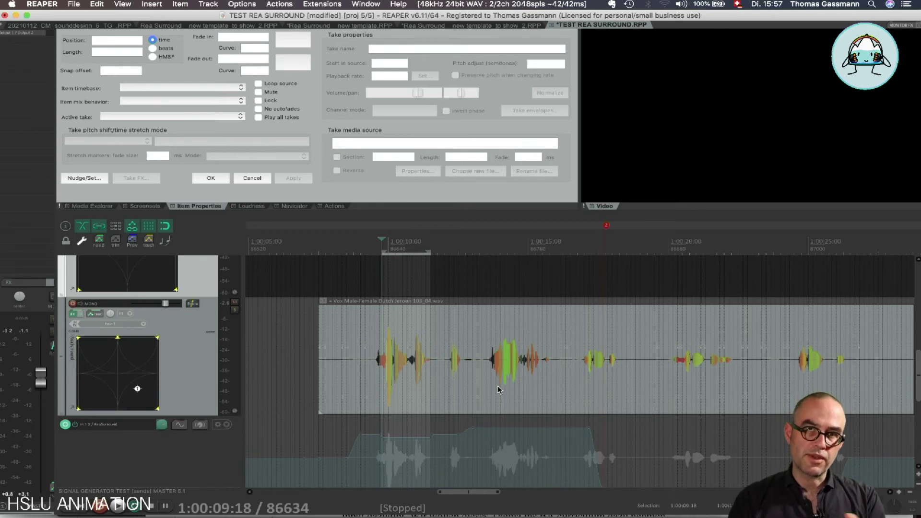
Step: Bring up ReaEQ from the voice track's FX chain and select the voice item
click(73, 313)
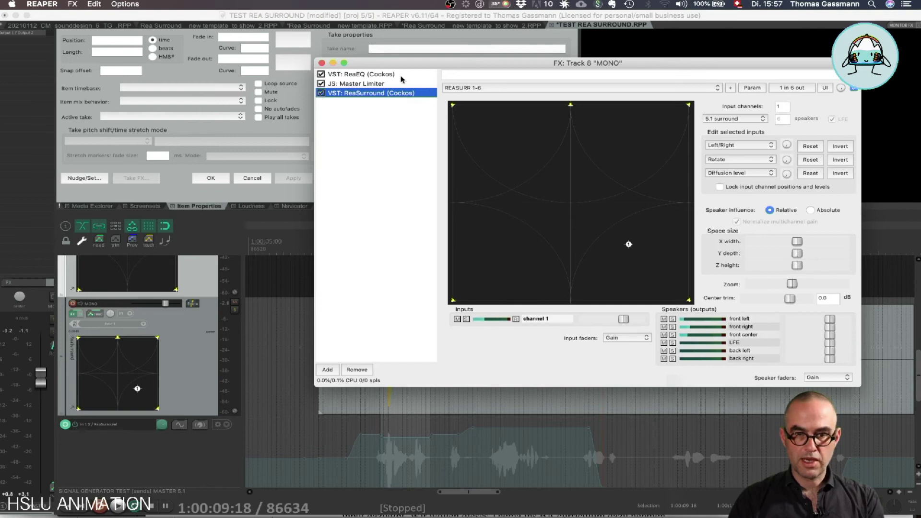
click(375, 76)
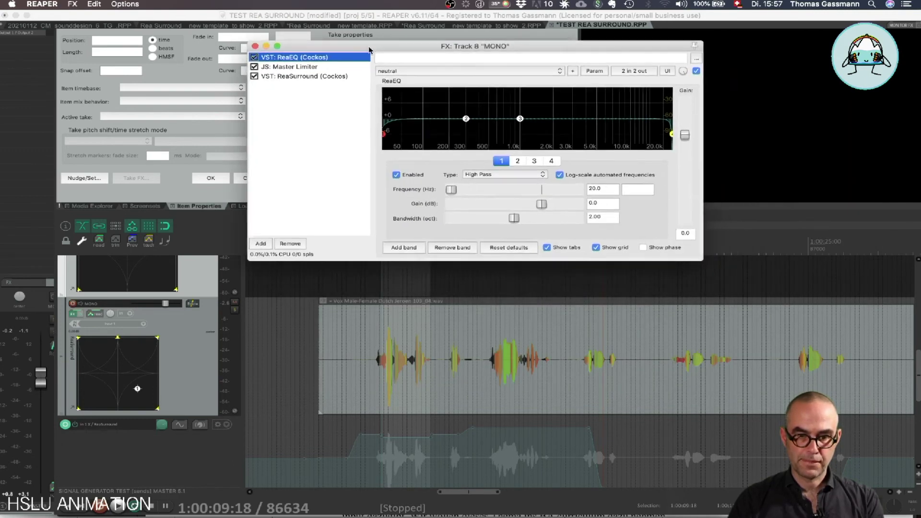
click(501, 349)
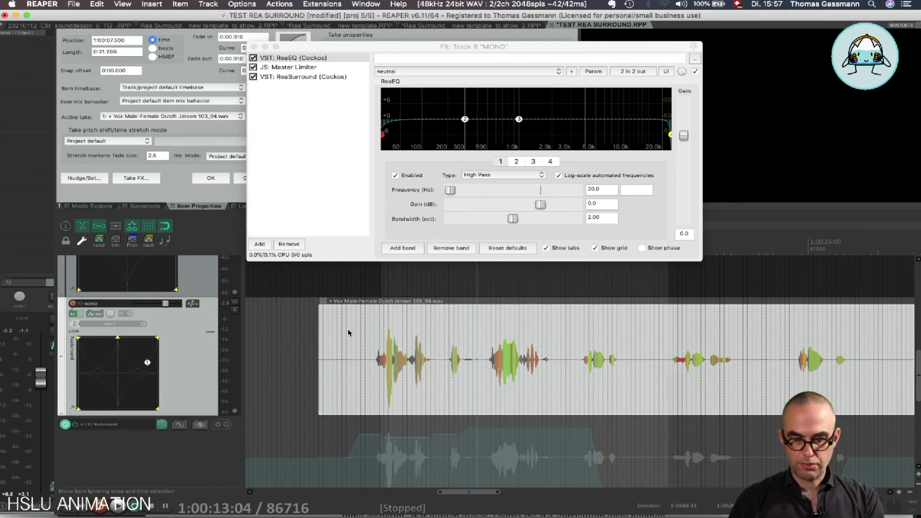
Step: During playback, pull ReaEQ band 3 into a deep notch near 1374.7 Hz and preview it
key(space)
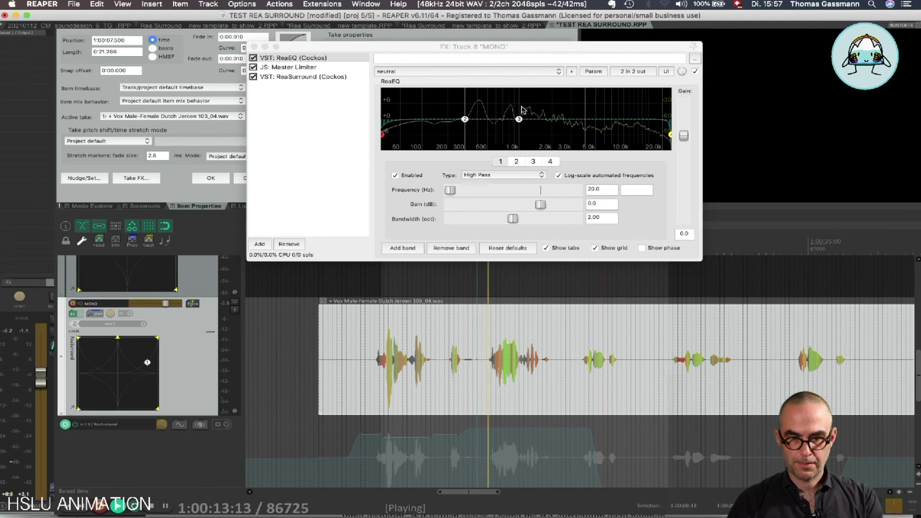
drag(519, 119, 533, 165)
key(space)
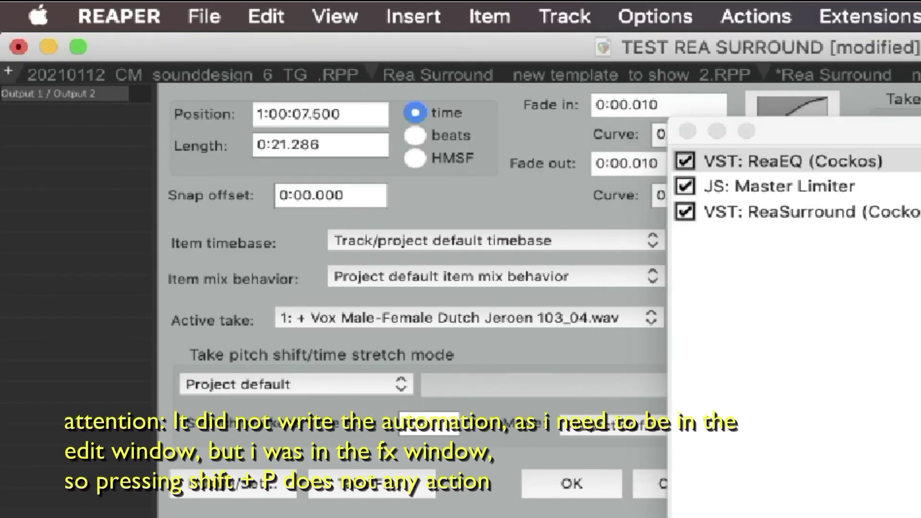
key(space)
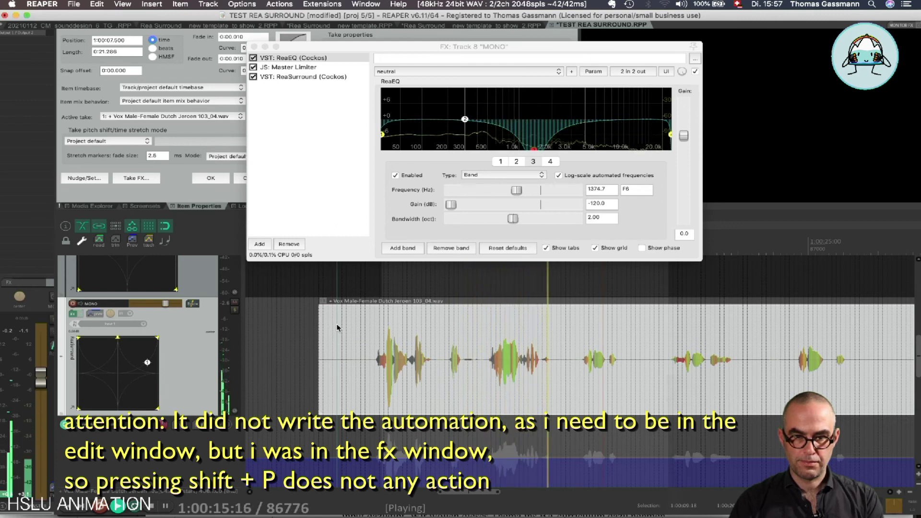
key(space)
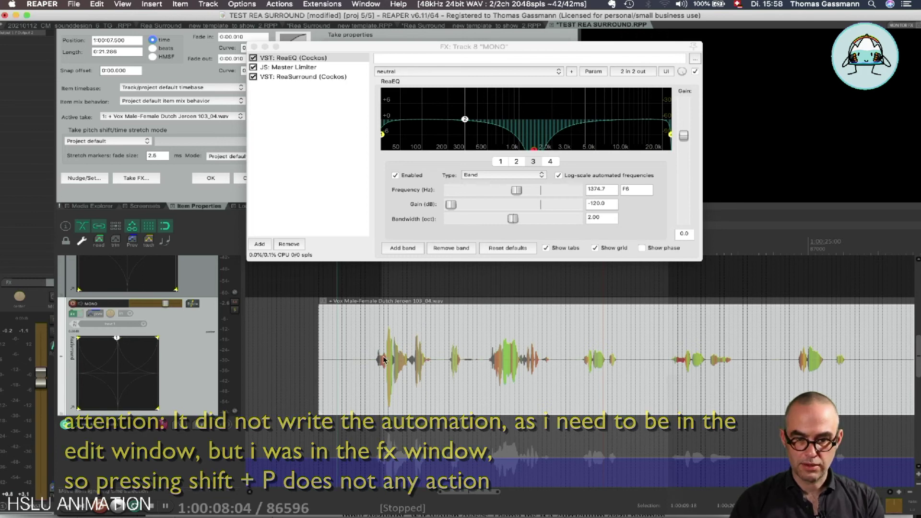
Step: Reposition within the voice item, deselect it, and revert band 3 to 1000 Hz, 0.0 dB
click(361, 346)
click(384, 341)
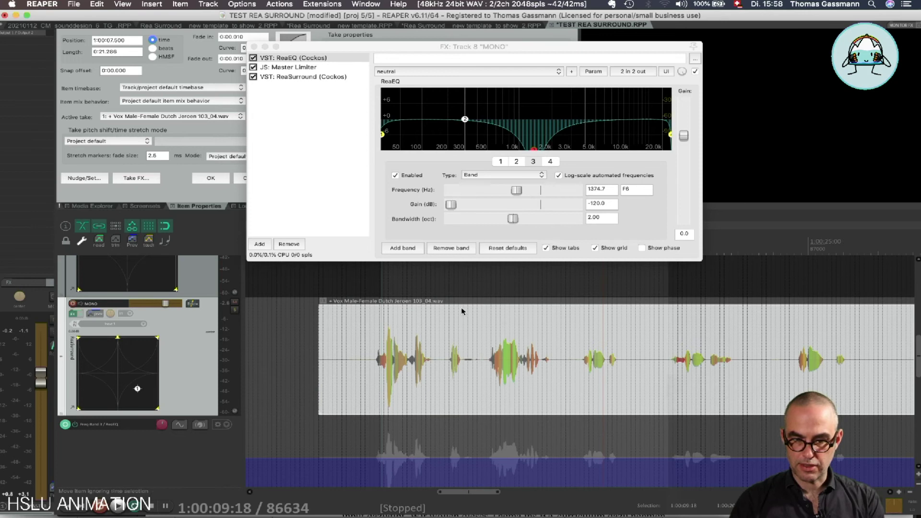
click(367, 278)
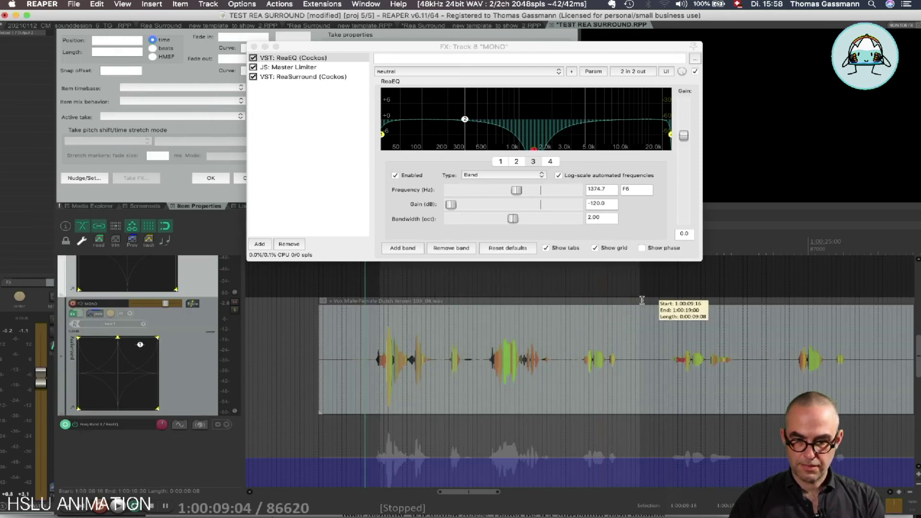
key(ctrl+z)
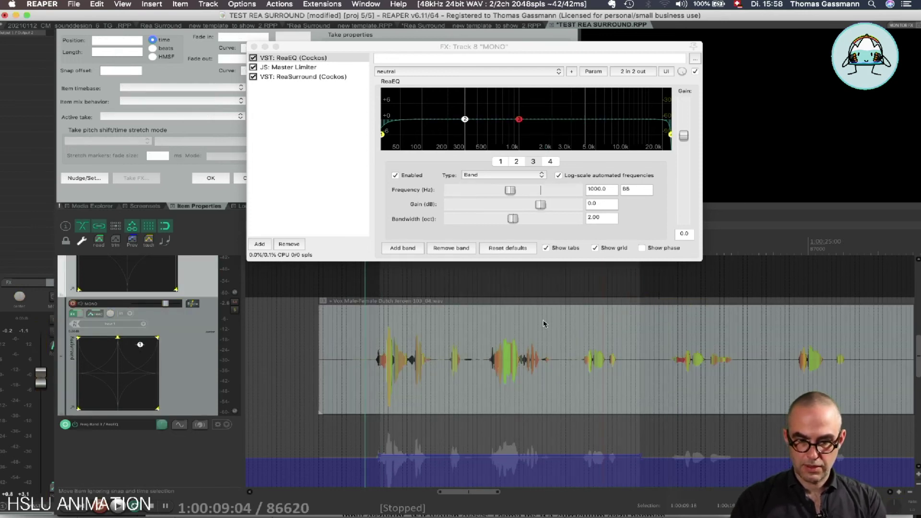
Step: Check ReaEQ band 3 automation at several positions and audition playback from near 1:00:08:16
click(458, 330)
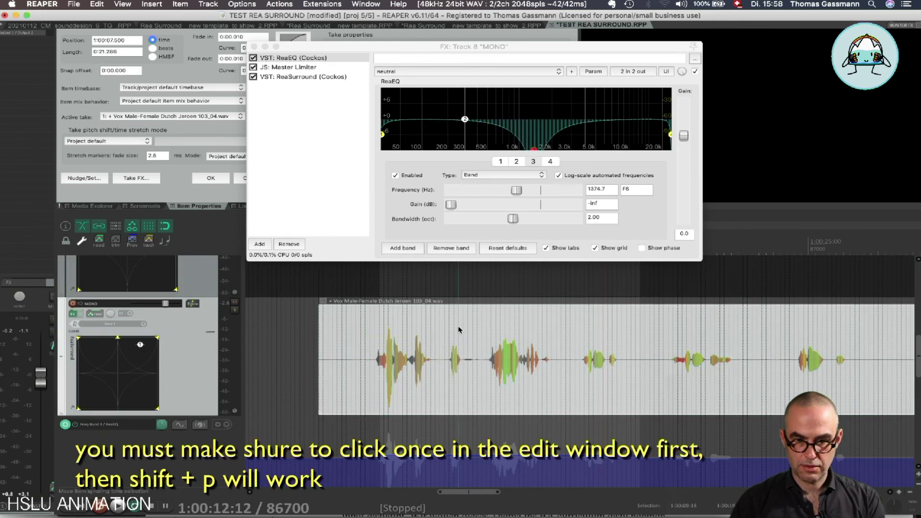
click(355, 334)
click(483, 329)
click(682, 324)
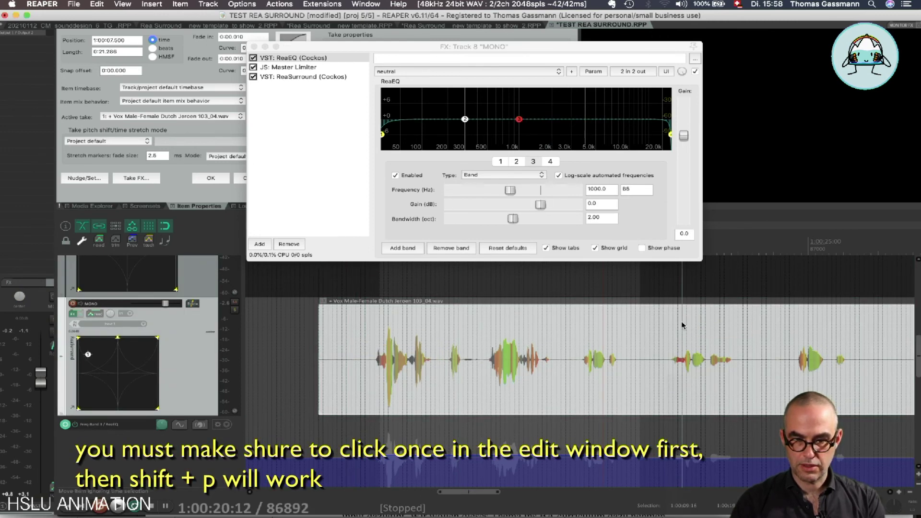
click(350, 324)
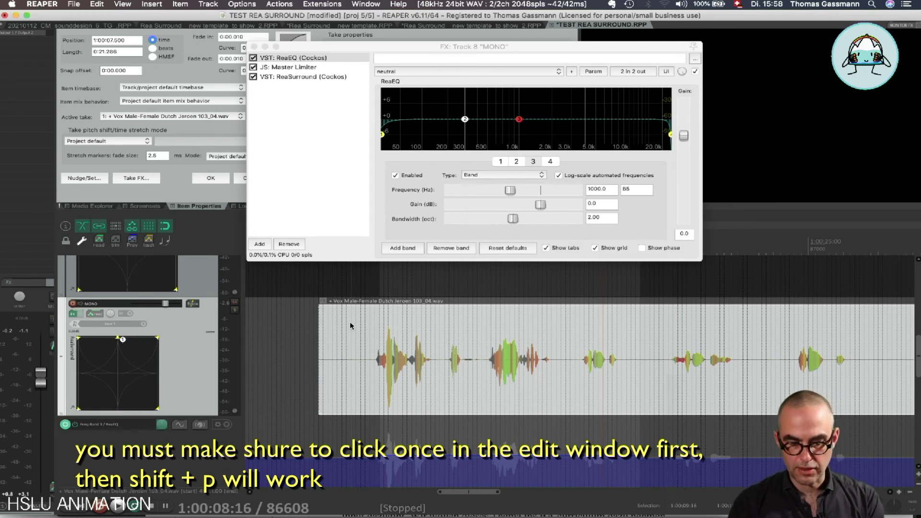
key(space)
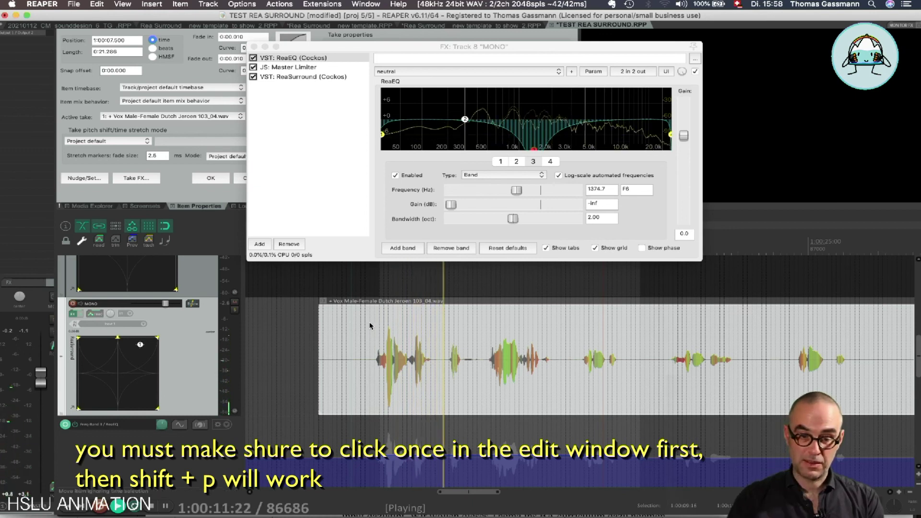
key(space)
Step: Nudge the voice item earlier to start at 1:00:07.166 and mark a time selection over part of it
click(482, 343)
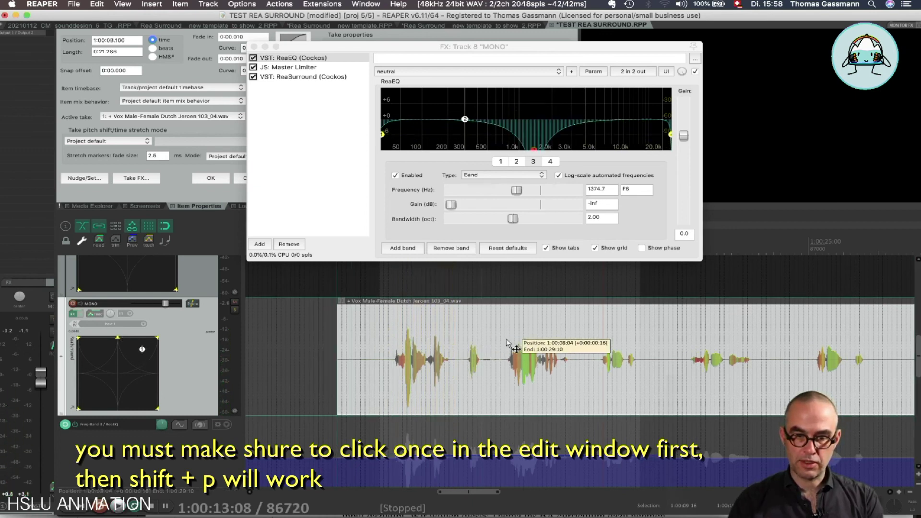
drag(475, 337, 466, 340)
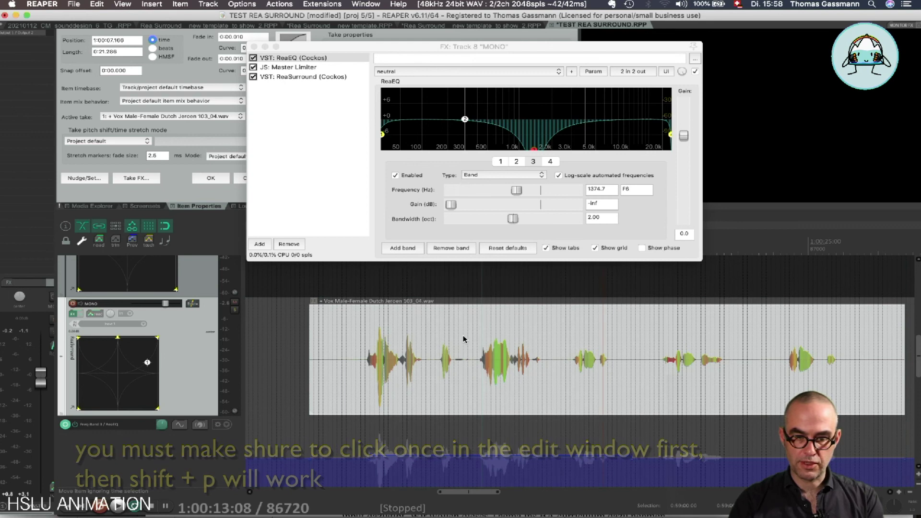
click(463, 335)
click(467, 291)
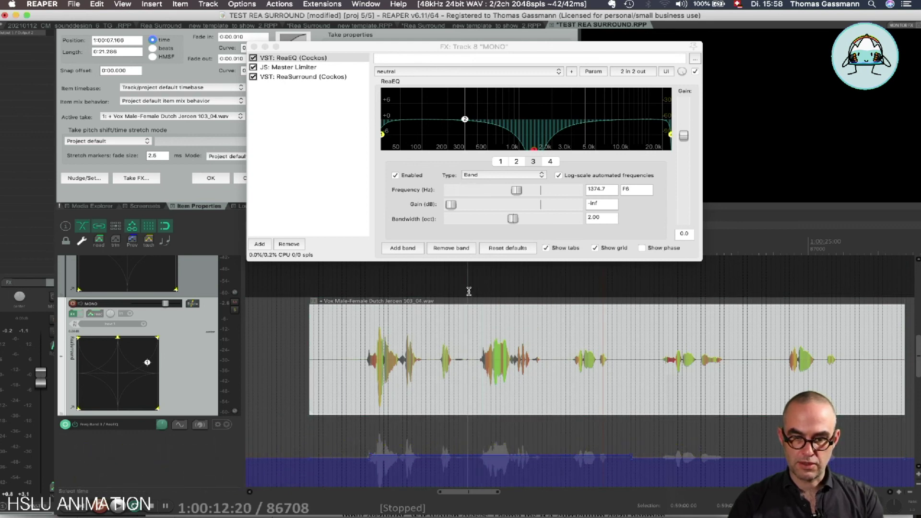
drag(469, 292, 547, 293)
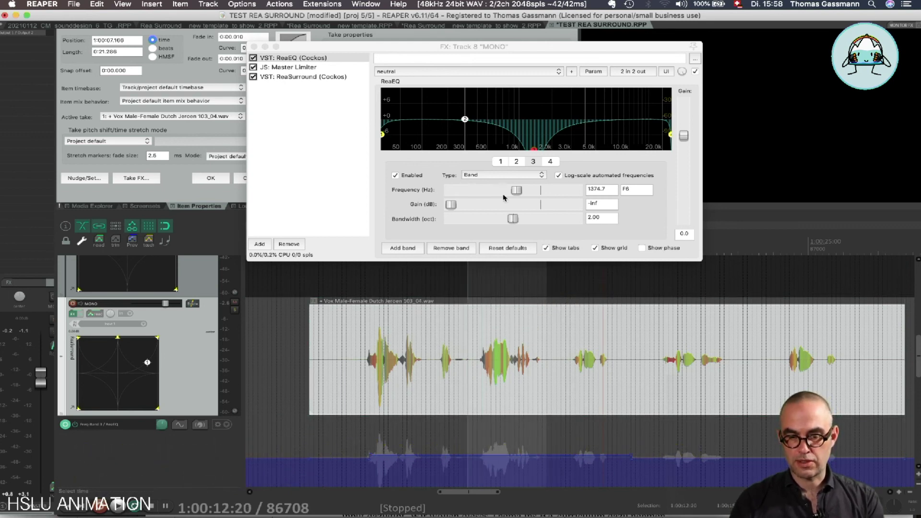
Step: In latch preview, raise ReaEQ band 3 to a 14.9 dB boost at 3988 Hz and audition it
key(shift+p)
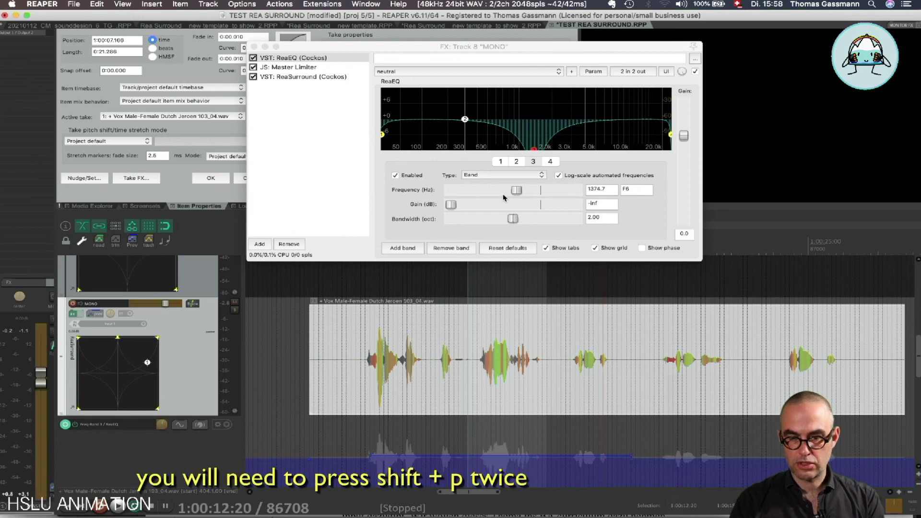
drag(534, 148, 585, 89)
key(space)
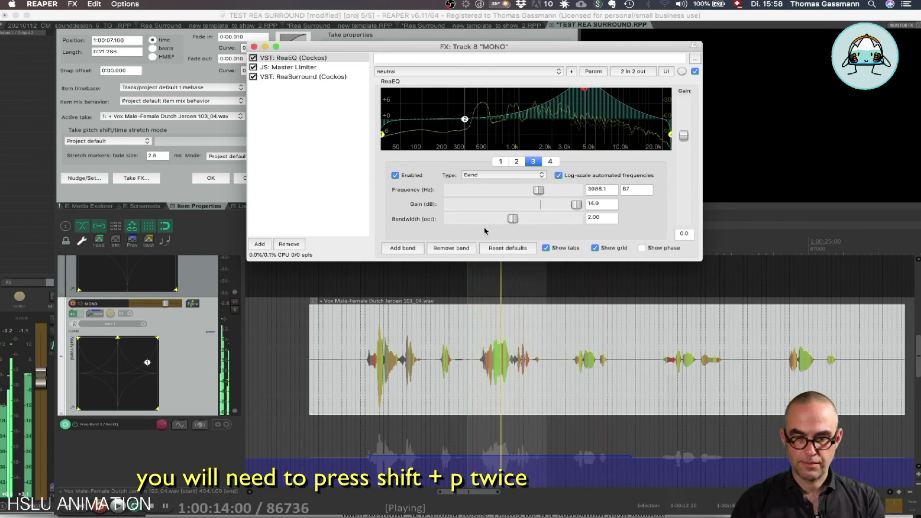
key(space)
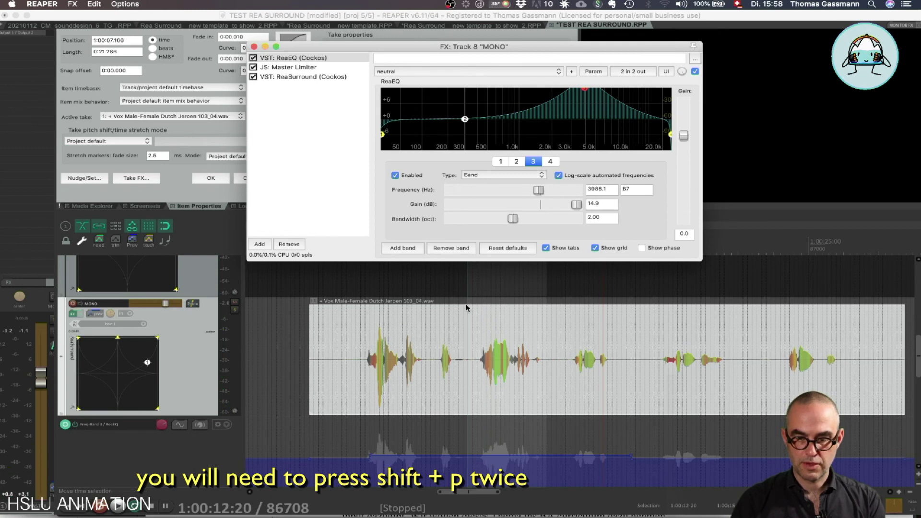
Step: Write the latched band 3 boost into the ReaEQ envelope under the voice item
click(743, 239)
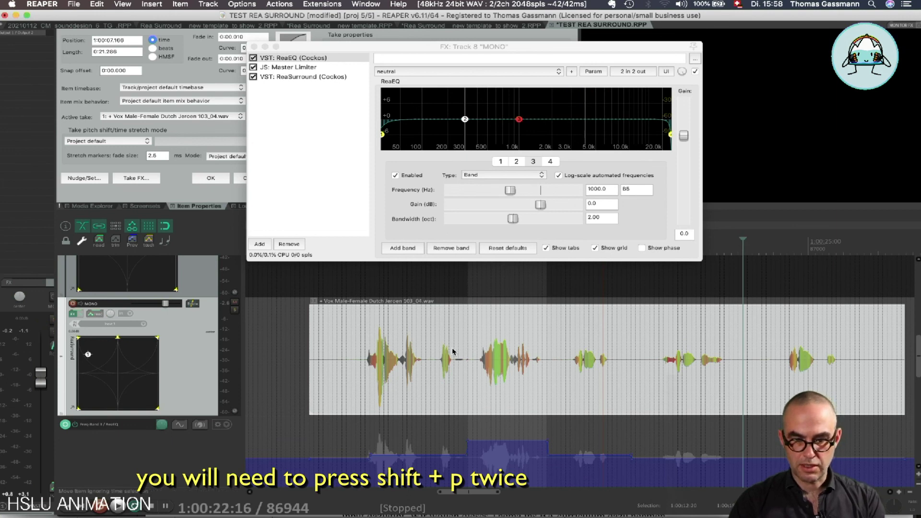
click(431, 343)
key(space)
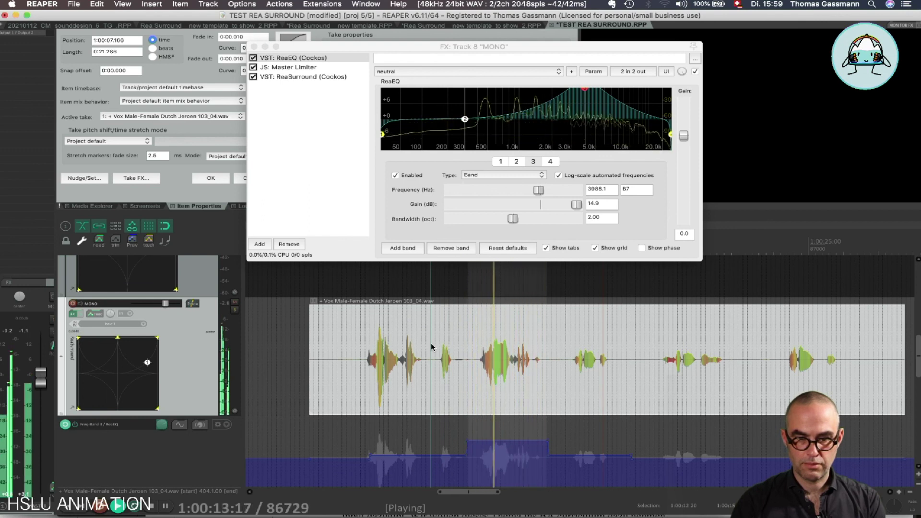
key(space)
Step: Play back from 1:00:09:04 to check the written band 3 automation
click(364, 336)
key(space)
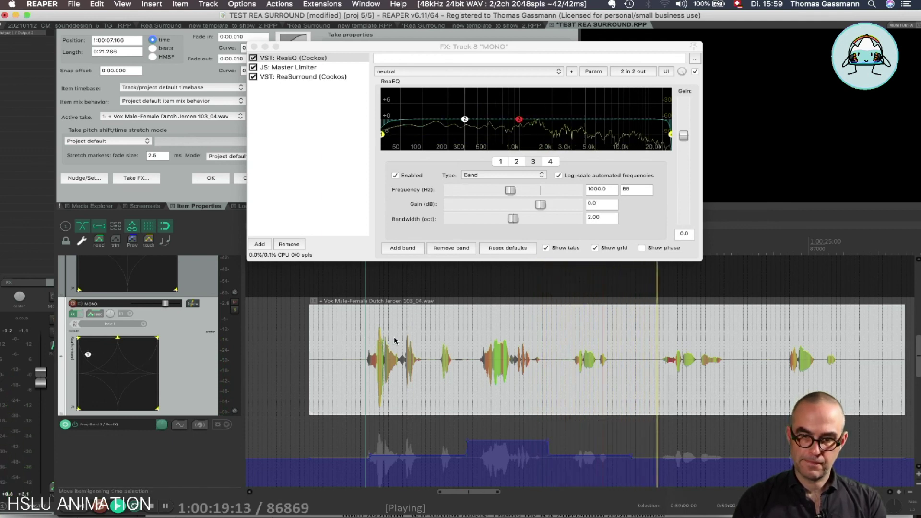
key(space)
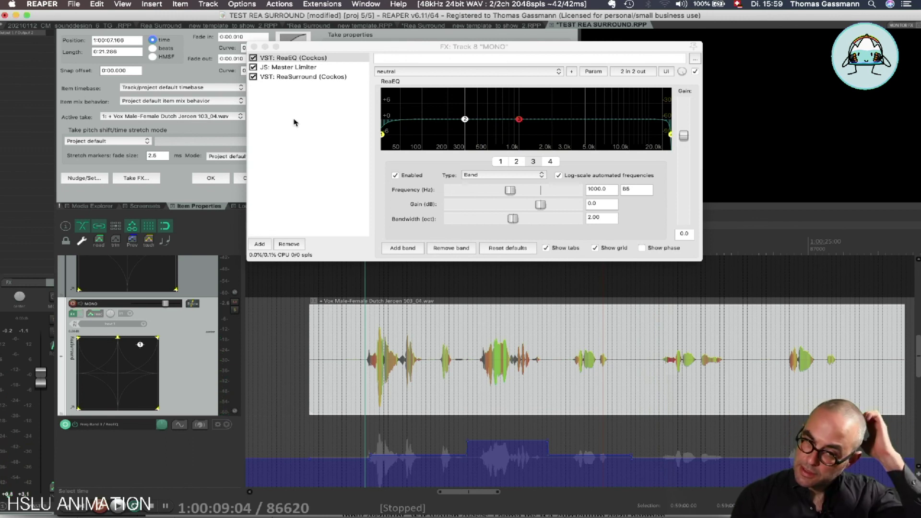